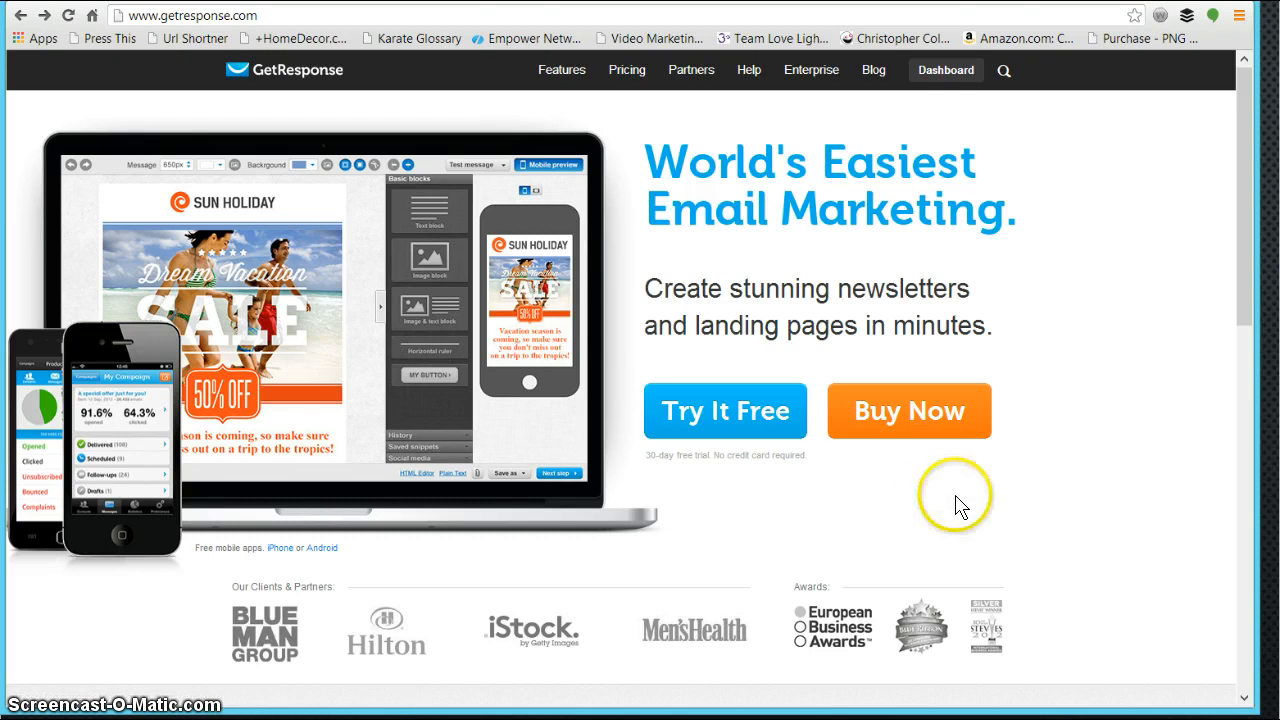
Open the GetResponse account dashboard.
{"action": "left_click", "coordinate": [950, 71]}
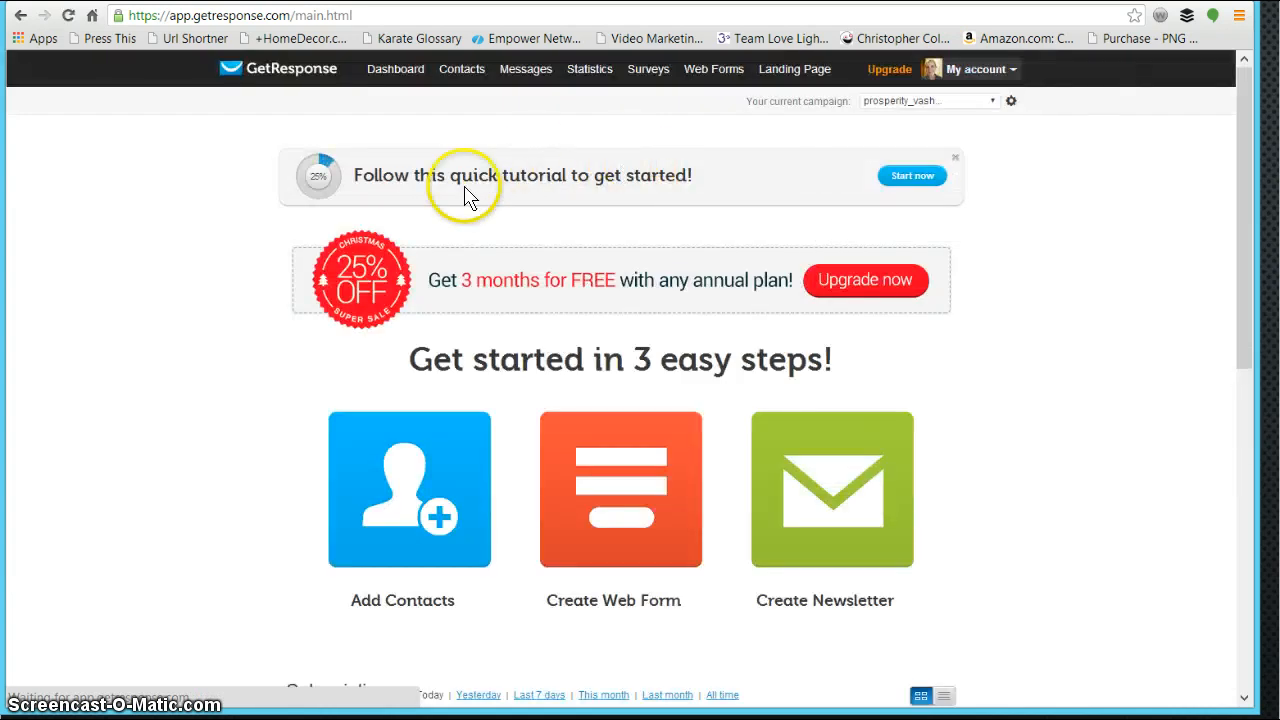
{"action": "left_click", "coordinate": [180, 385]}
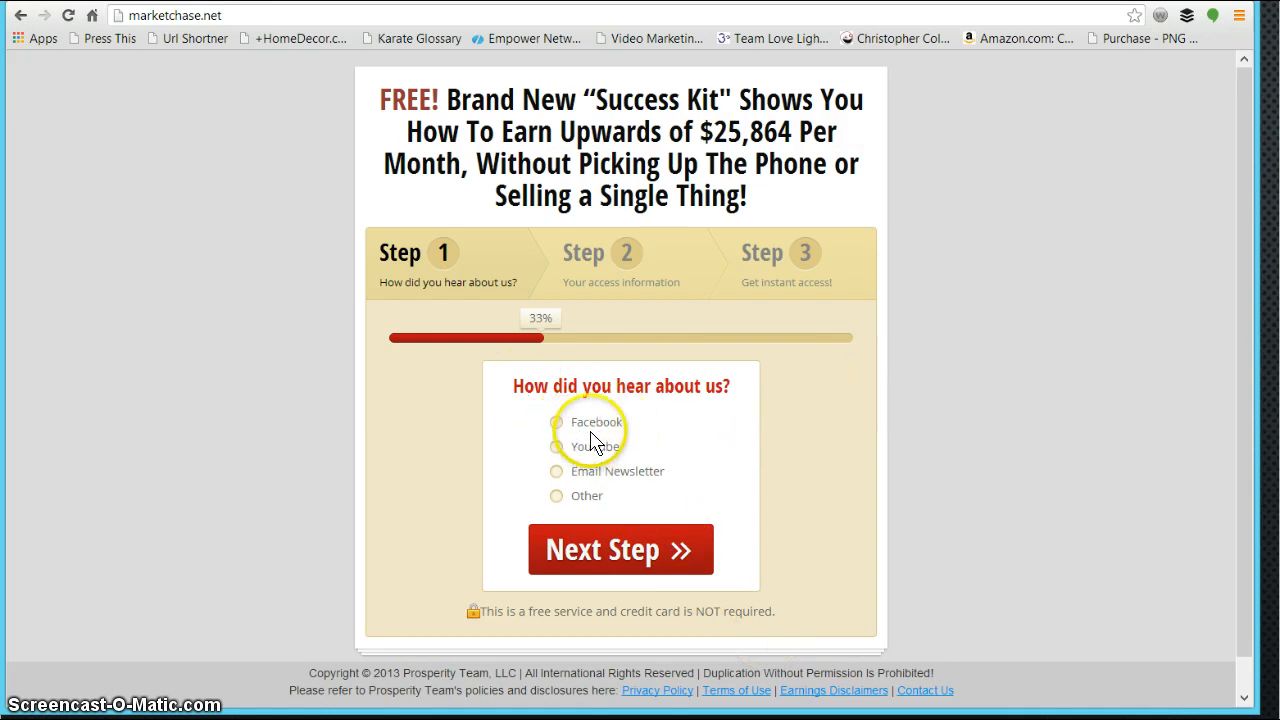
Answer Facebook to "How did you hear about us?" on the marketchase.net page and continue to the next step.
{"action": "left_click", "coordinate": [556, 423]}
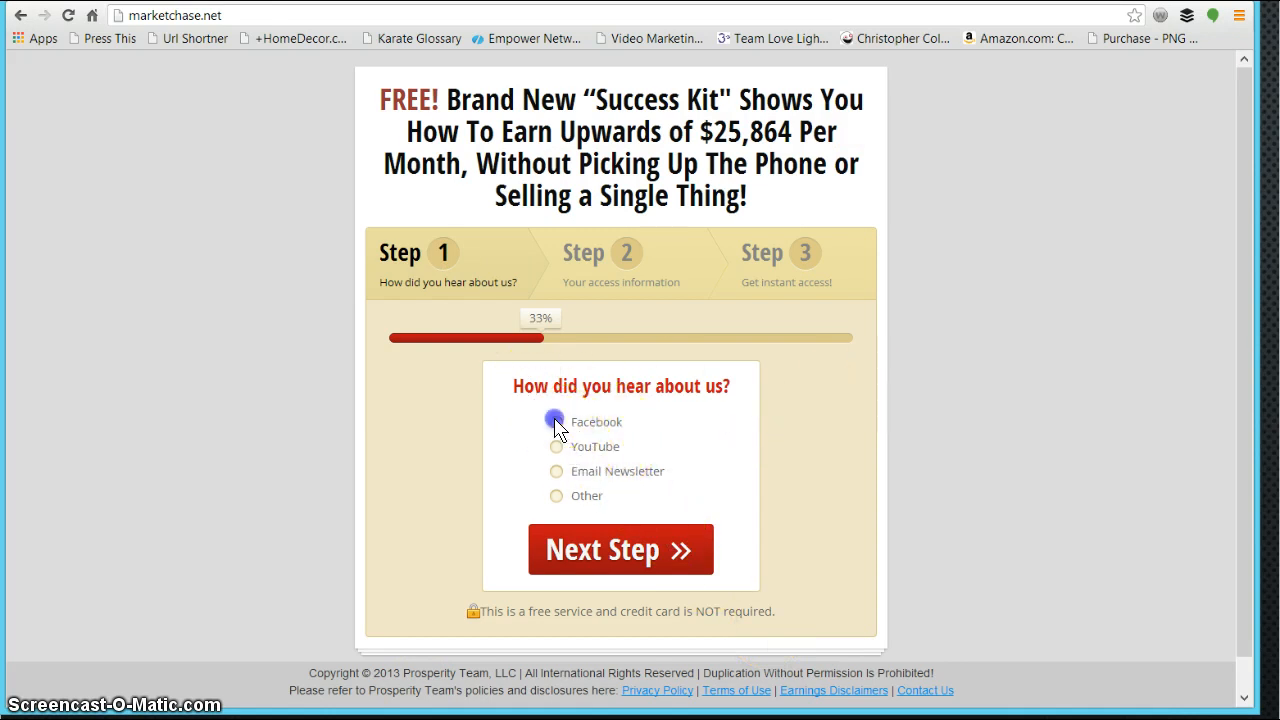
{"action": "left_click", "coordinate": [636, 551]}
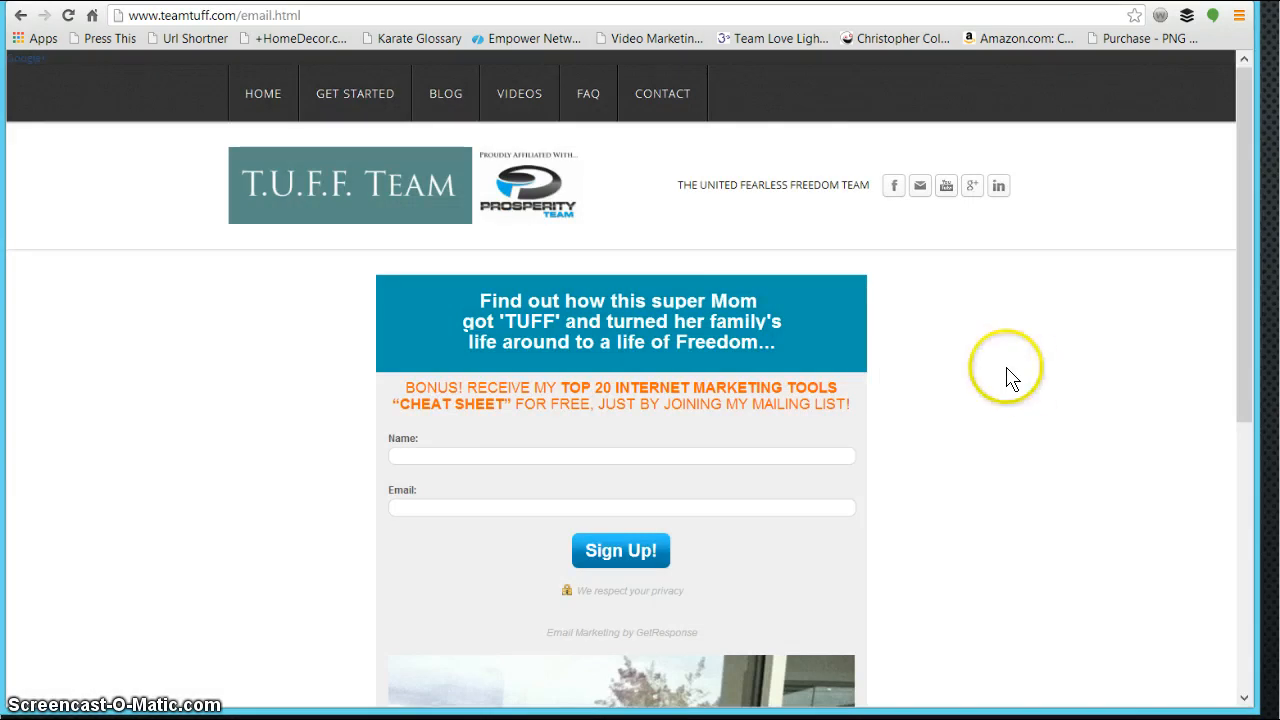
Look over the sign-up form and photo on the teamtuff.com email page.
{"action": "scroll", "coordinate": [1010, 378], "scroll_direction": "down", "scroll_amount": 3}
{"action": "scroll", "coordinate": [1008, 376], "scroll_direction": "down", "scroll_amount": 1}
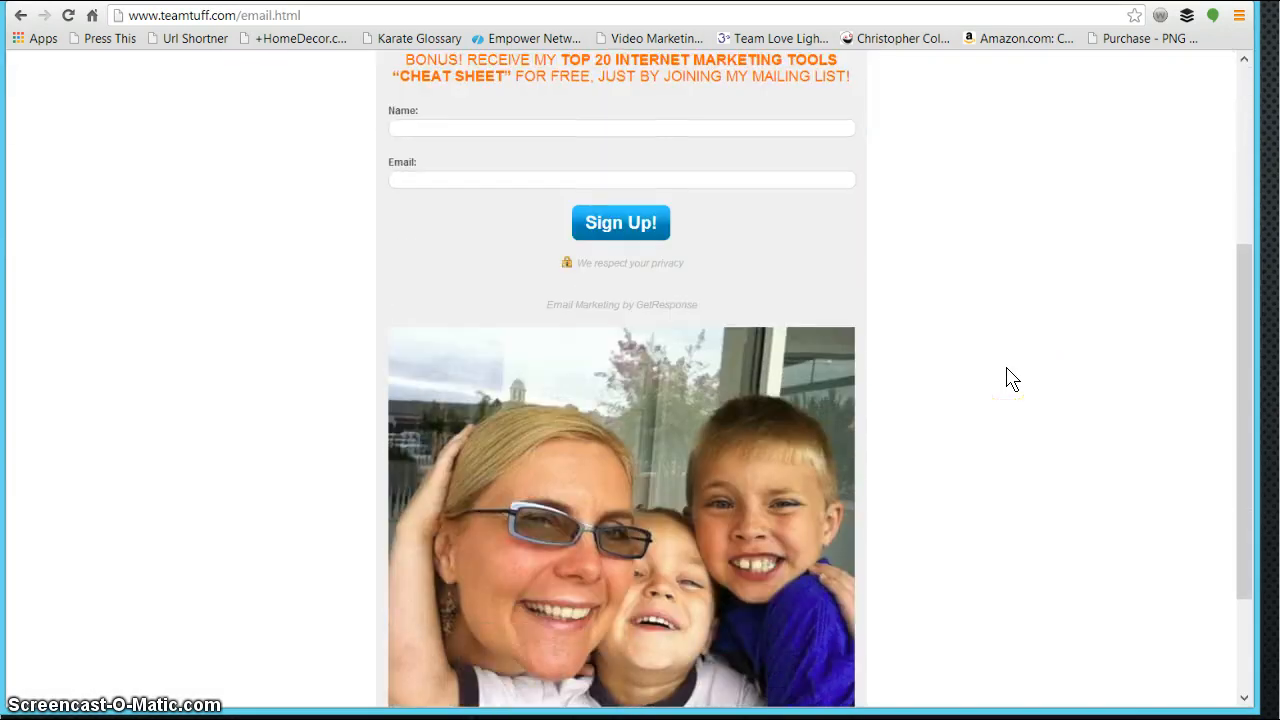
{"action": "scroll", "coordinate": [988, 588], "scroll_direction": "down", "scroll_amount": 1}
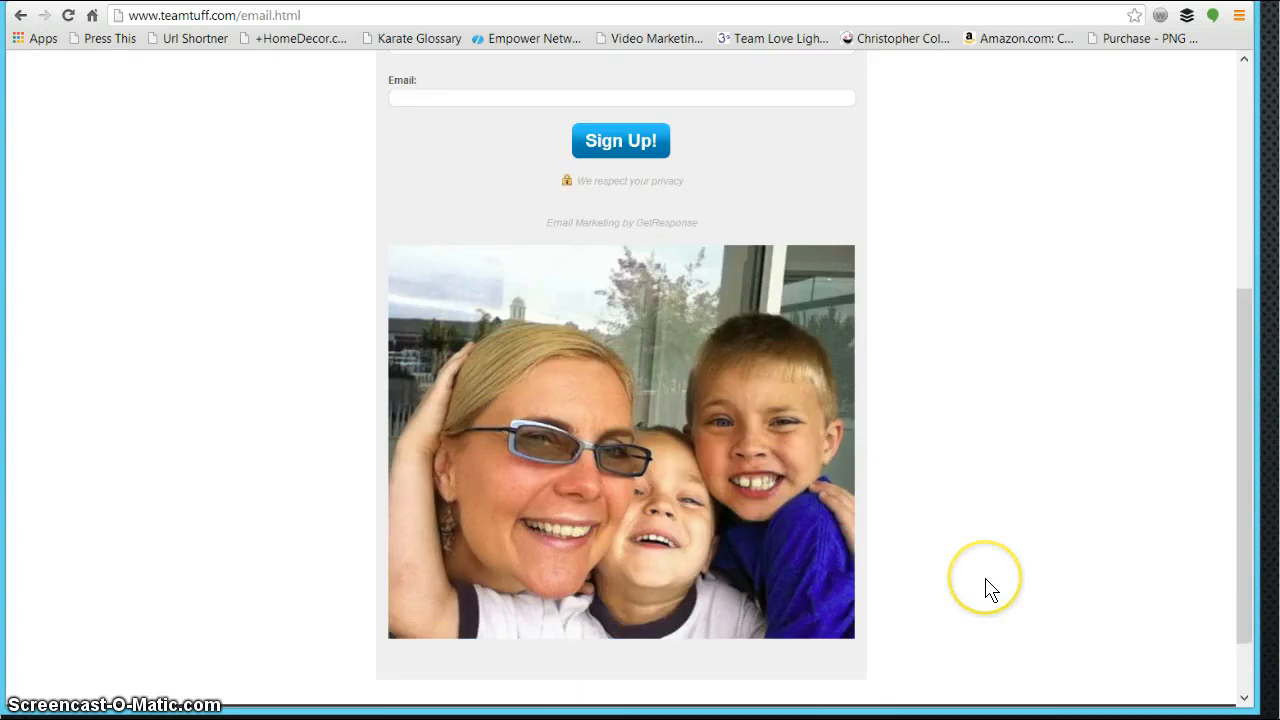
{"action": "scroll", "coordinate": [986, 589], "scroll_direction": "up", "scroll_amount": 4}
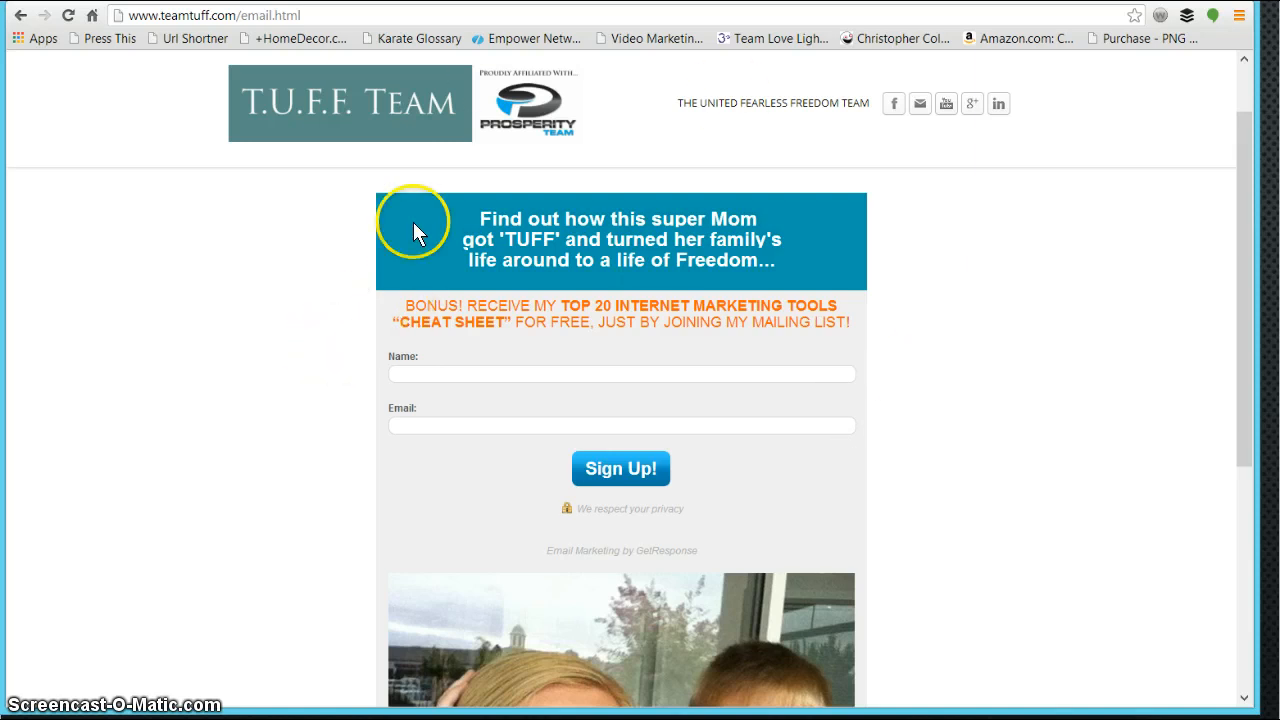
{"action": "scroll", "coordinate": [855, 482], "scroll_direction": "down", "scroll_amount": 2}
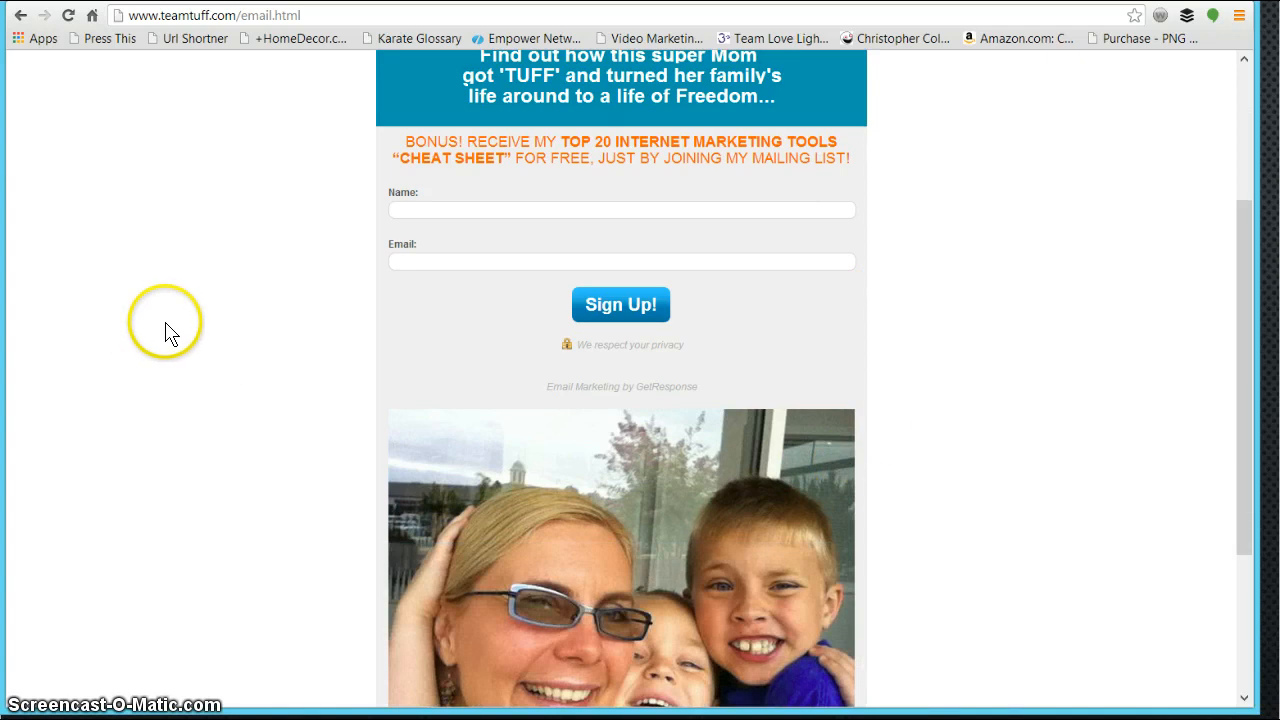
Switch back to the GetResponse dashboard and open the campaign creation page at its Name field.
{"action": "key", "text": "ctrl+Tab"}
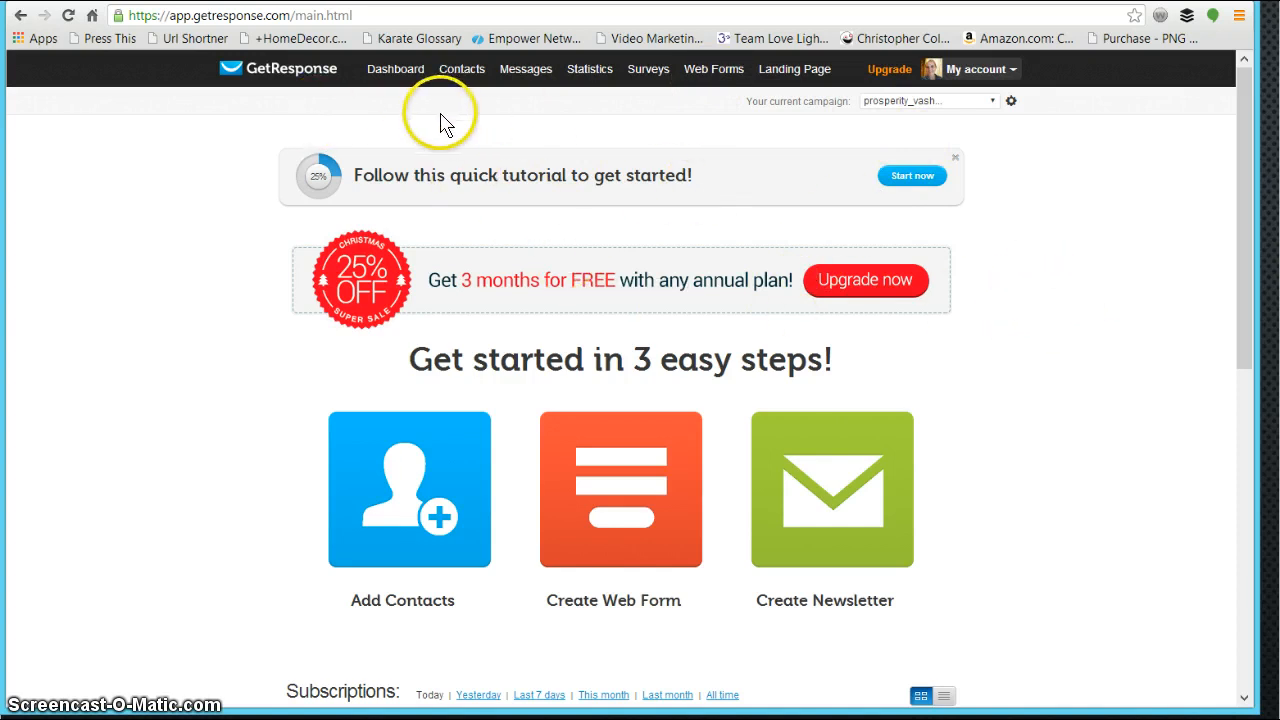
{"action": "left_click", "coordinate": [992, 106]}
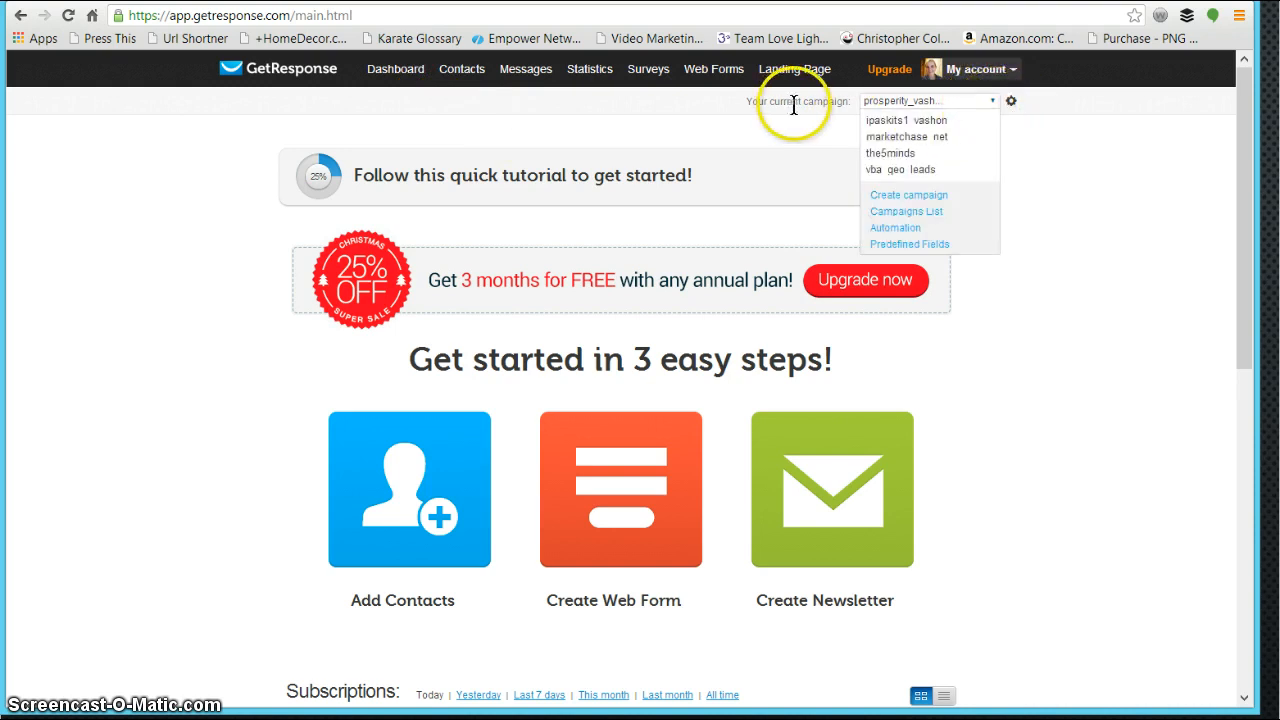
{"action": "left_click", "coordinate": [900, 206]}
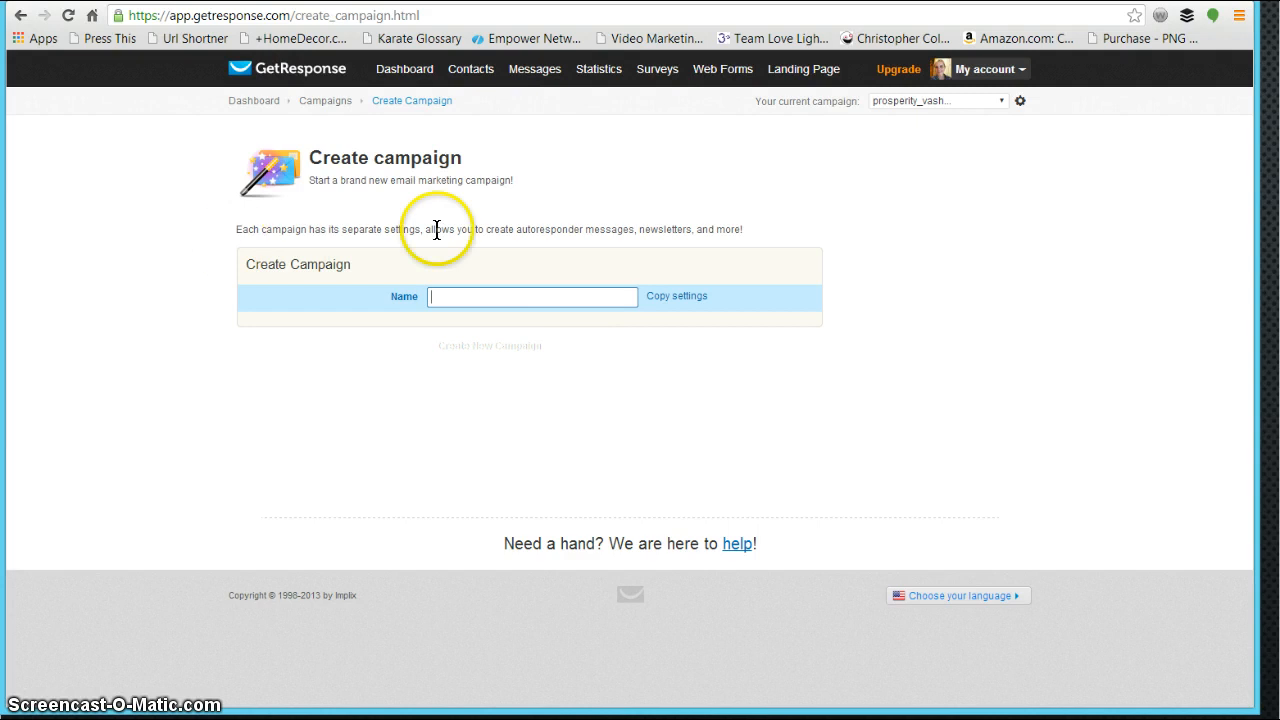
{"action": "left_click", "coordinate": [443, 300]}
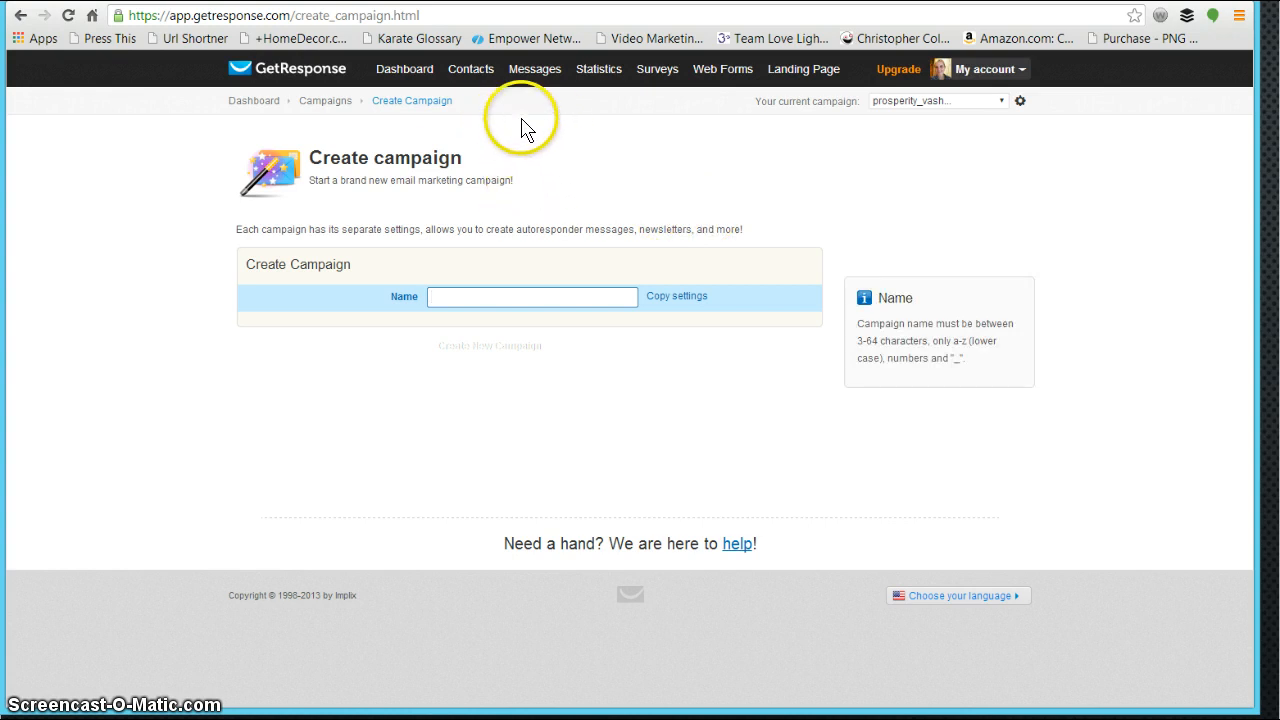
{"action": "mouse_move", "coordinate": [533, 66]}
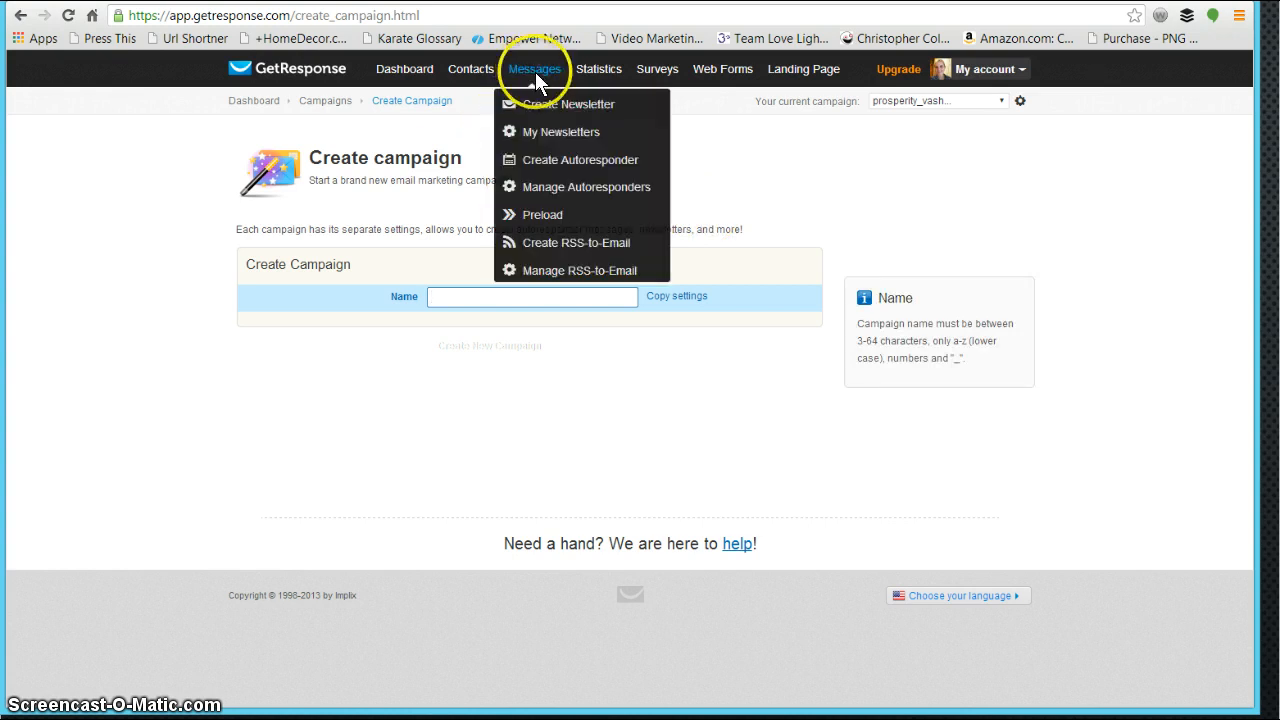
{"action": "mouse_move", "coordinate": [478, 68]}
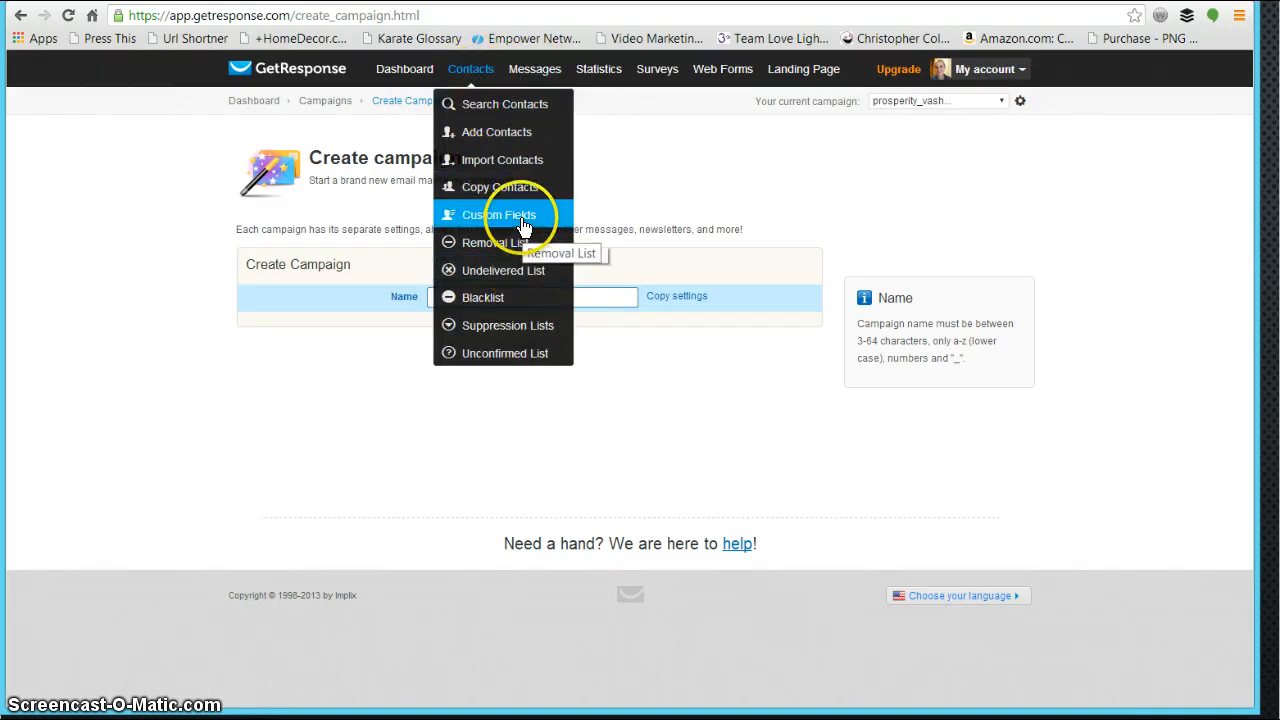
{"action": "left_click", "coordinate": [955, 108]}
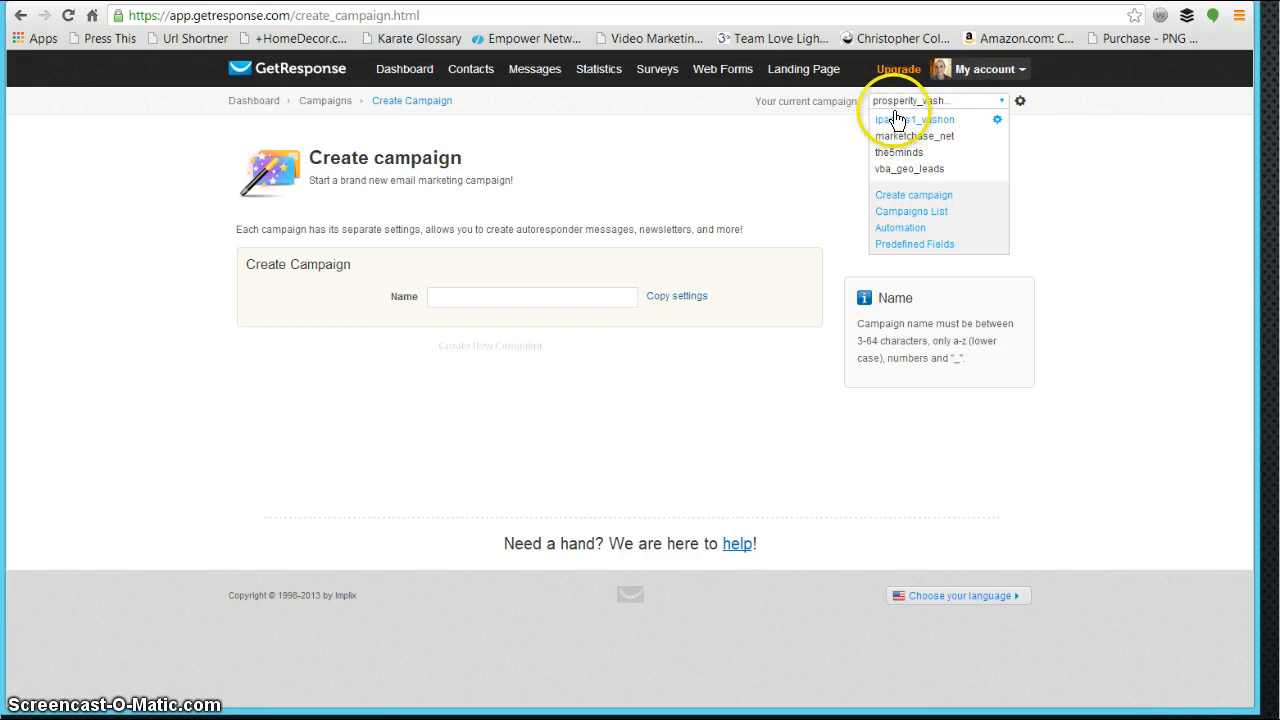
{"action": "left_click", "coordinate": [944, 106]}
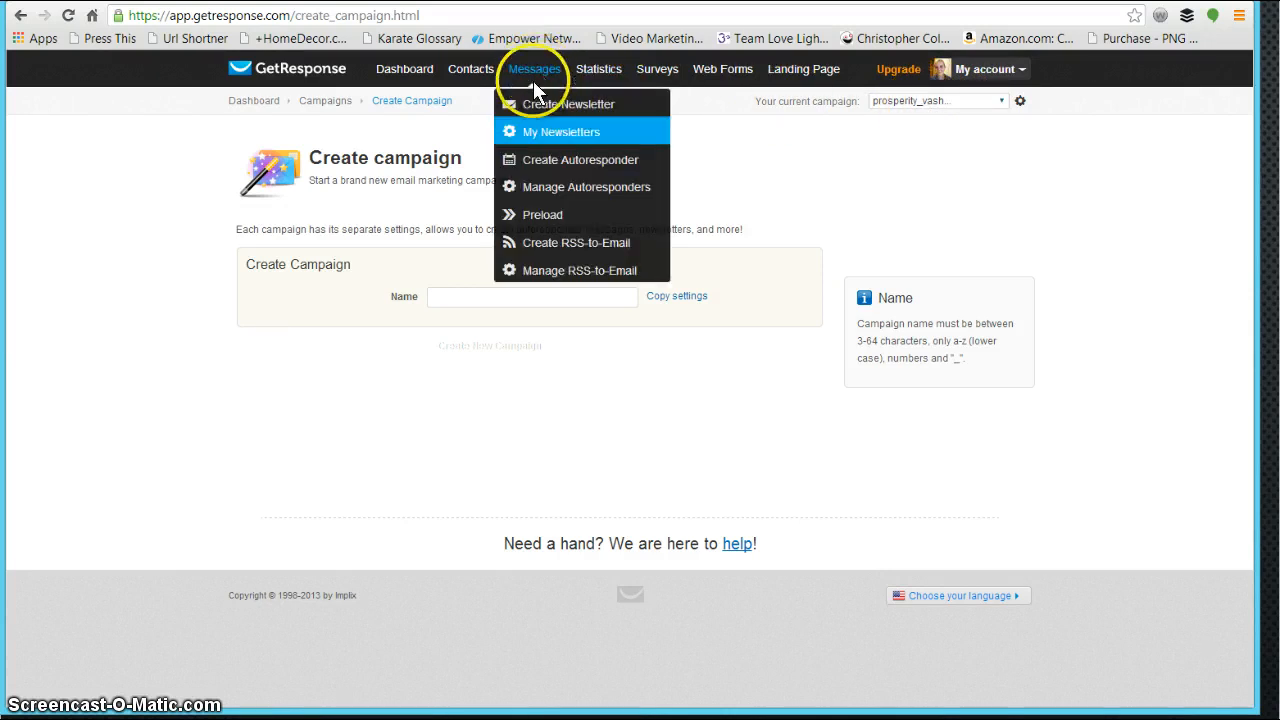
Open Preload Messages and examine the autoresponder messages and their send days in the source and destination campaigns.
{"action": "left_click", "coordinate": [541, 220]}
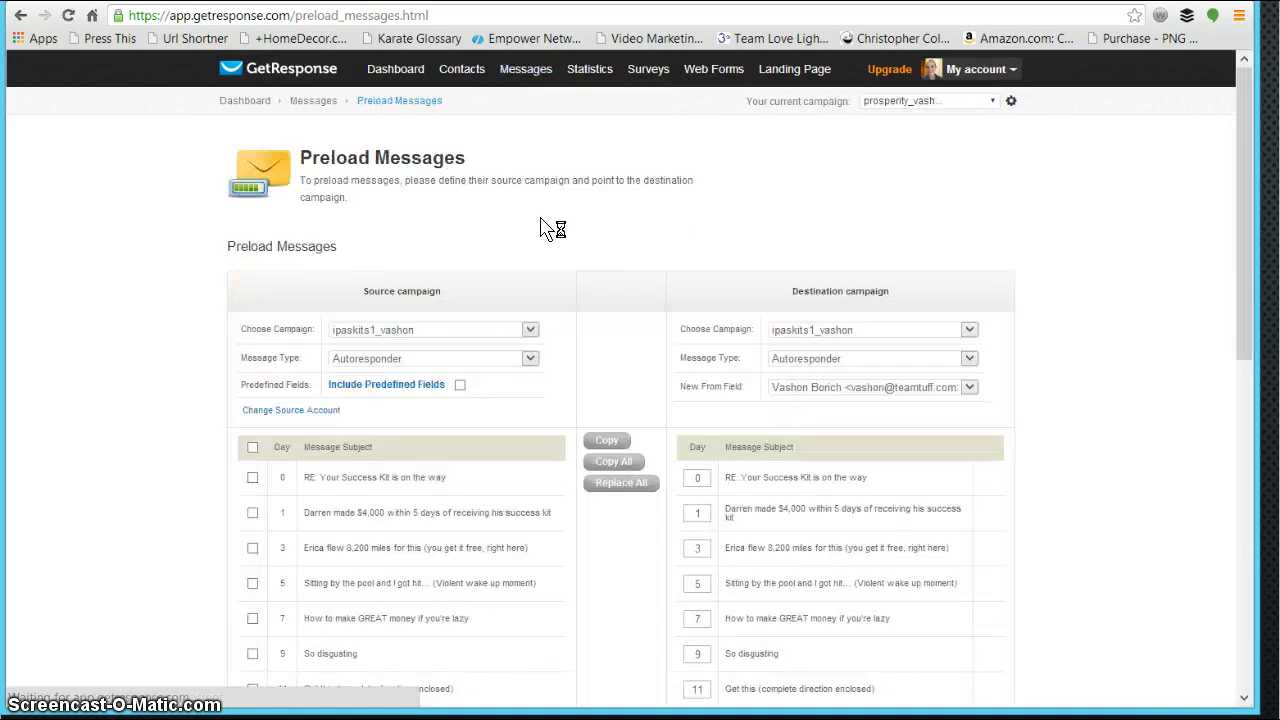
{"action": "left_click", "coordinate": [457, 272]}
{"action": "left_click", "coordinate": [180, 543]}
{"action": "scroll", "coordinate": [182, 543], "scroll_direction": "down", "scroll_amount": 3}
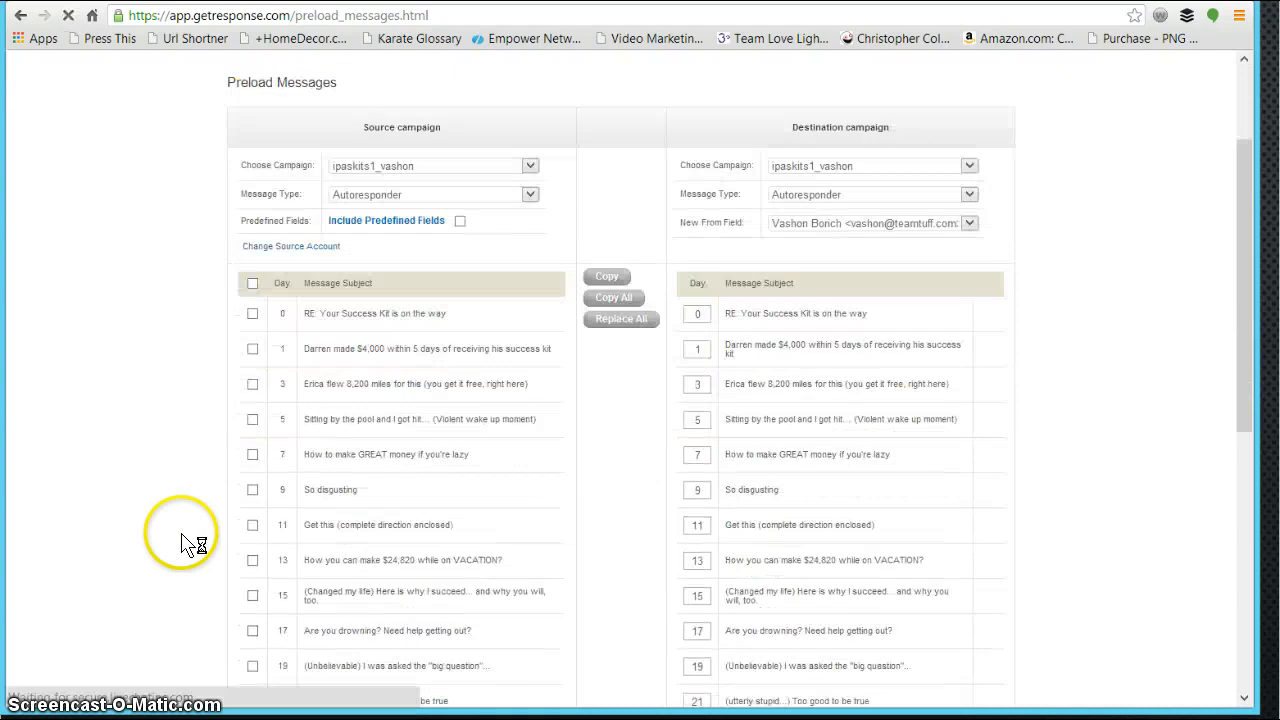
{"action": "scroll", "coordinate": [180, 543], "scroll_direction": "down", "scroll_amount": 3}
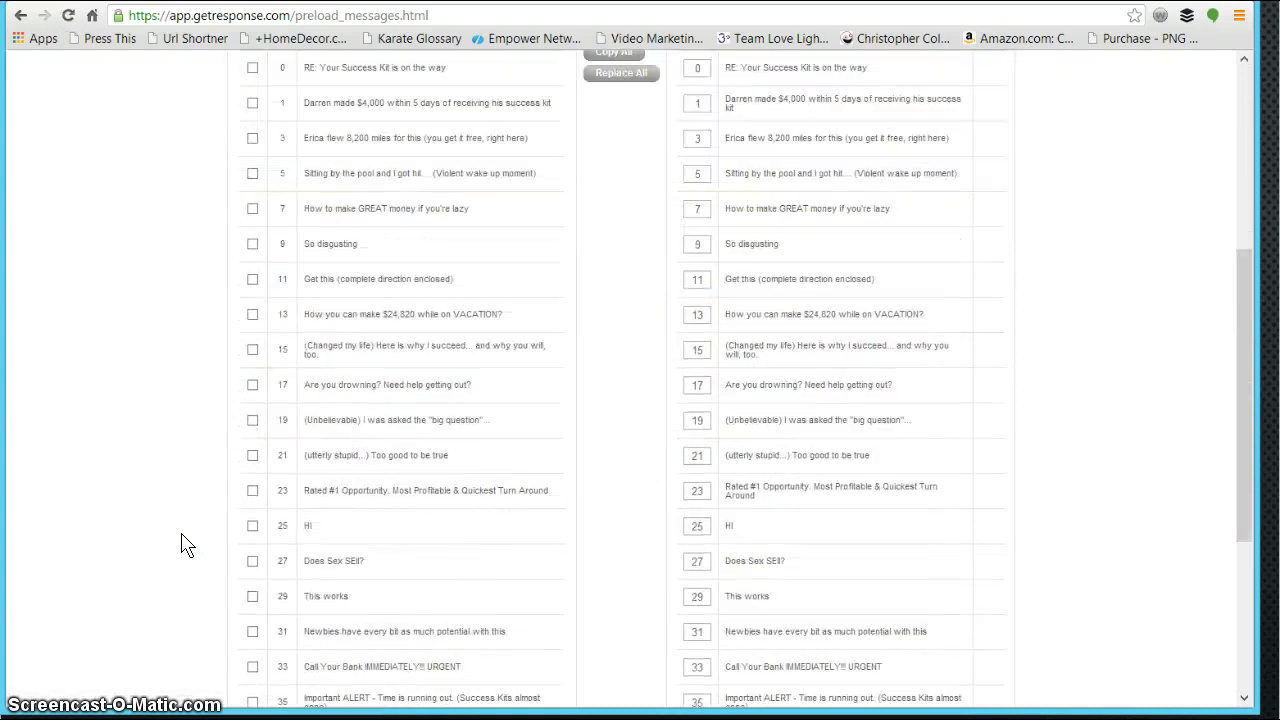
{"action": "scroll", "coordinate": [182, 543], "scroll_direction": "up", "scroll_amount": 3}
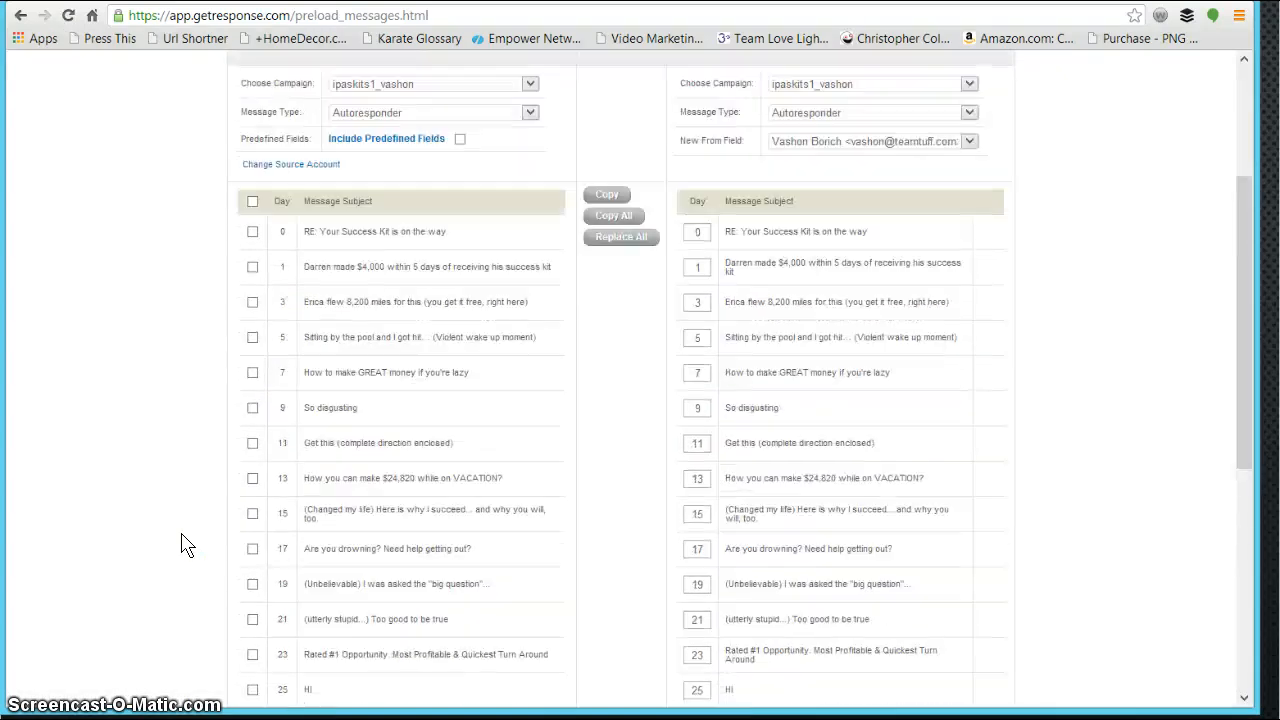
{"action": "left_click_drag", "start_coordinate": [252, 412], "coordinate": [366, 247]}
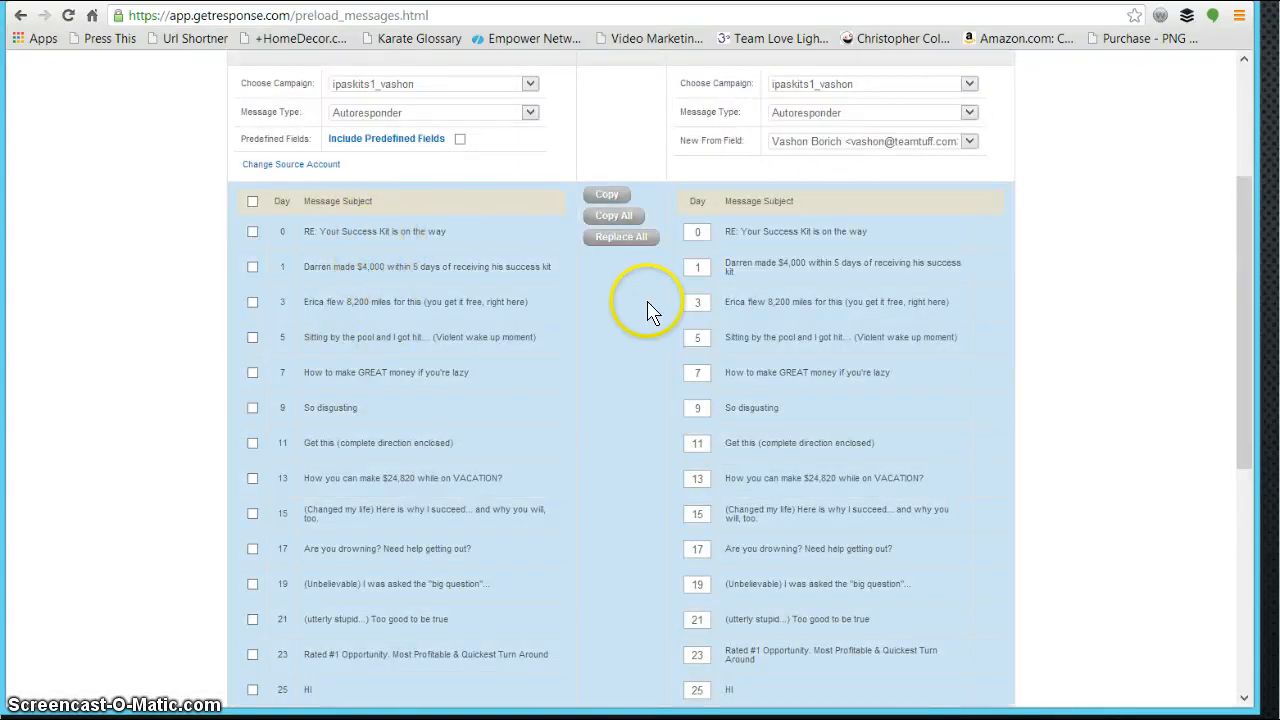
{"action": "scroll", "coordinate": [694, 306], "scroll_direction": "down", "scroll_amount": 5}
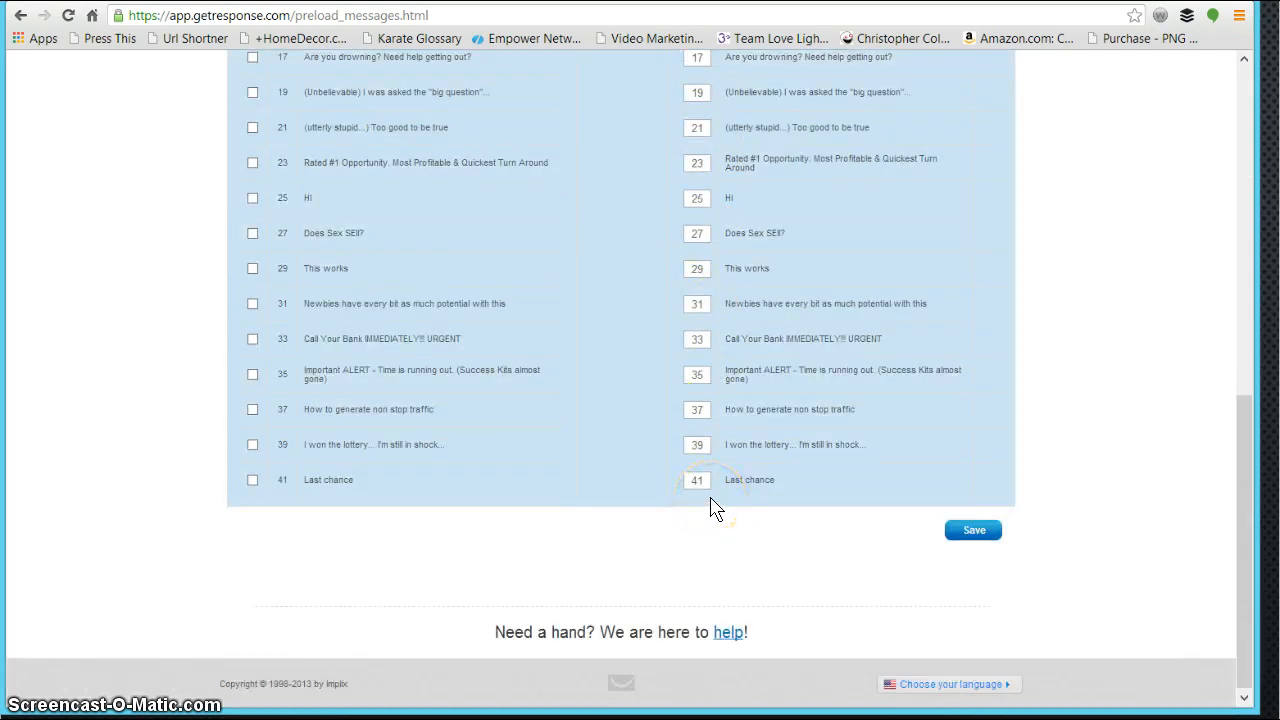
{"action": "scroll", "coordinate": [720, 505], "scroll_direction": "up", "scroll_amount": 6}
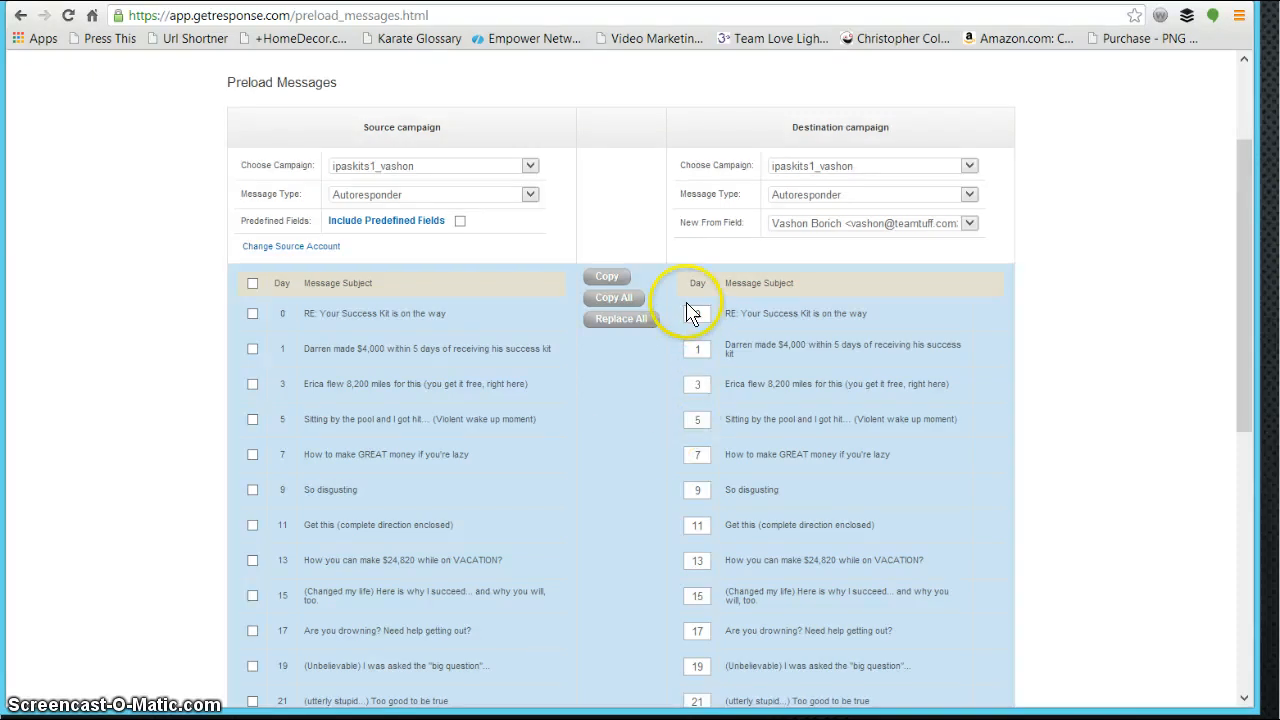
{"action": "scroll", "coordinate": [827, 497], "scroll_direction": "down", "scroll_amount": 3}
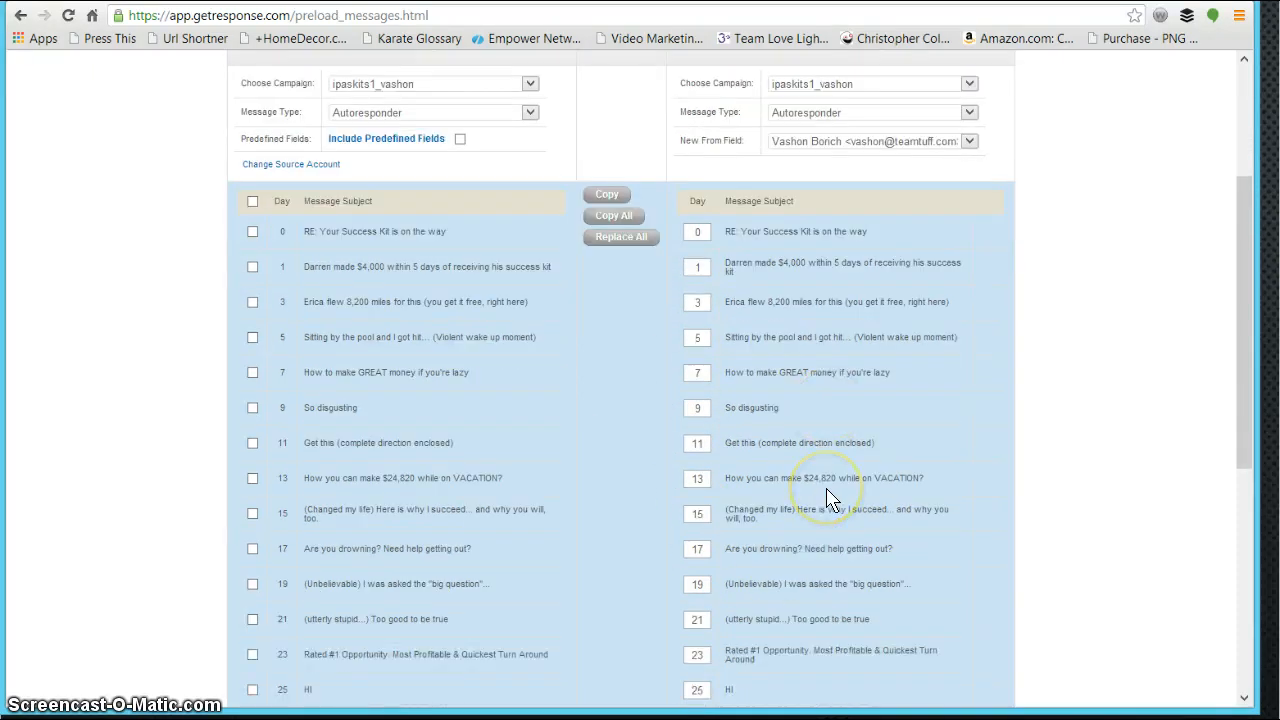
{"action": "scroll", "coordinate": [834, 535], "scroll_direction": "up", "scroll_amount": 5}
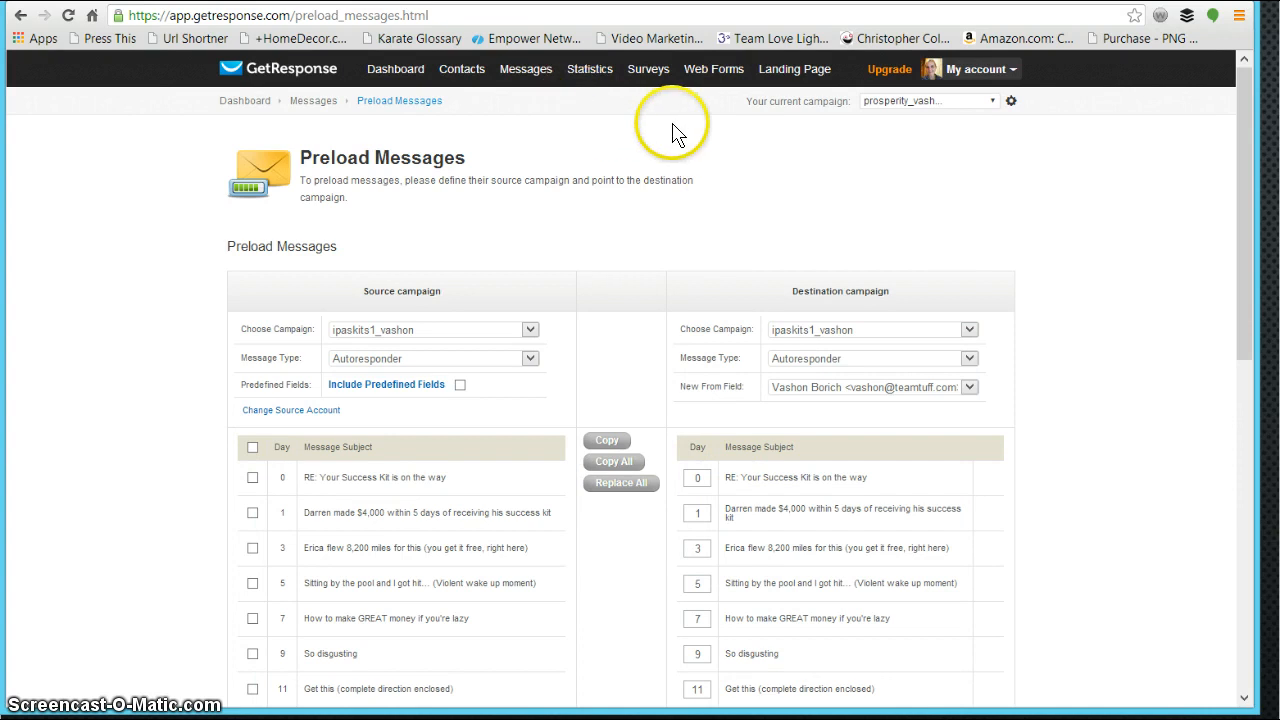
Start a new web form and apply the plain transparent template with Name, Email and Sign in from the New templates.
{"action": "mouse_move", "coordinate": [698, 73]}
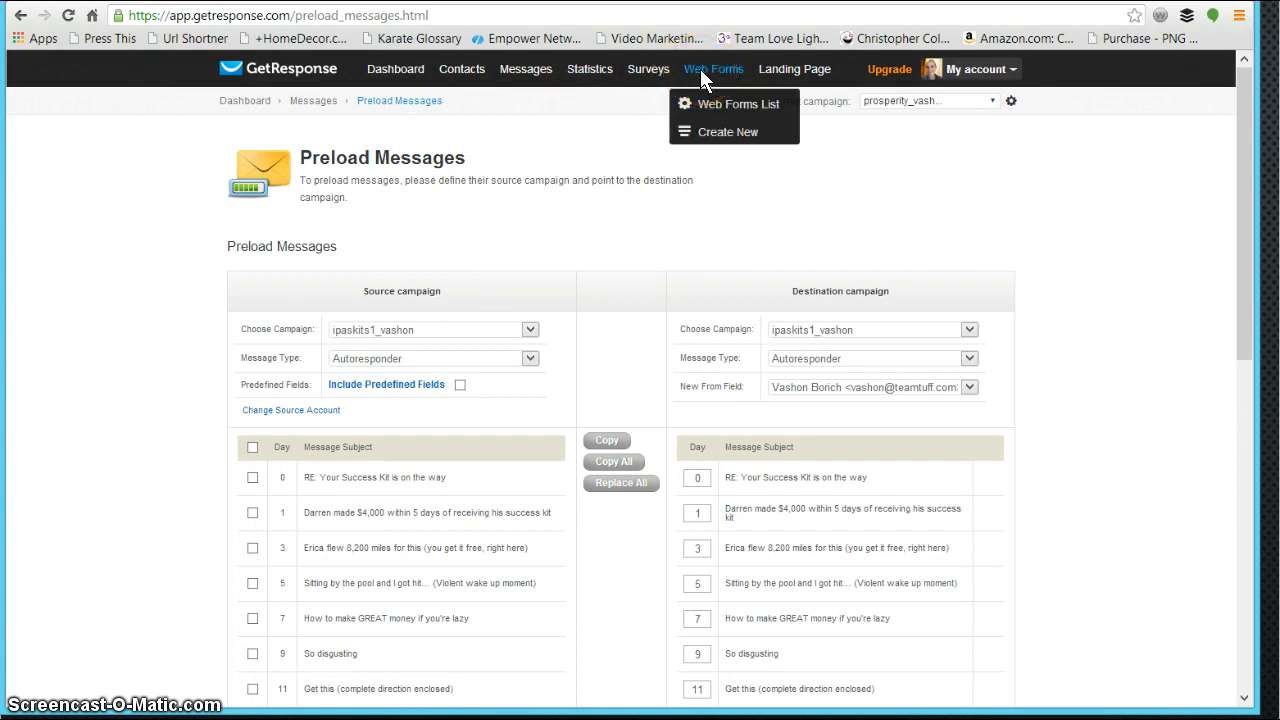
{"action": "left_click", "coordinate": [712, 70]}
{"action": "left_click", "coordinate": [726, 133]}
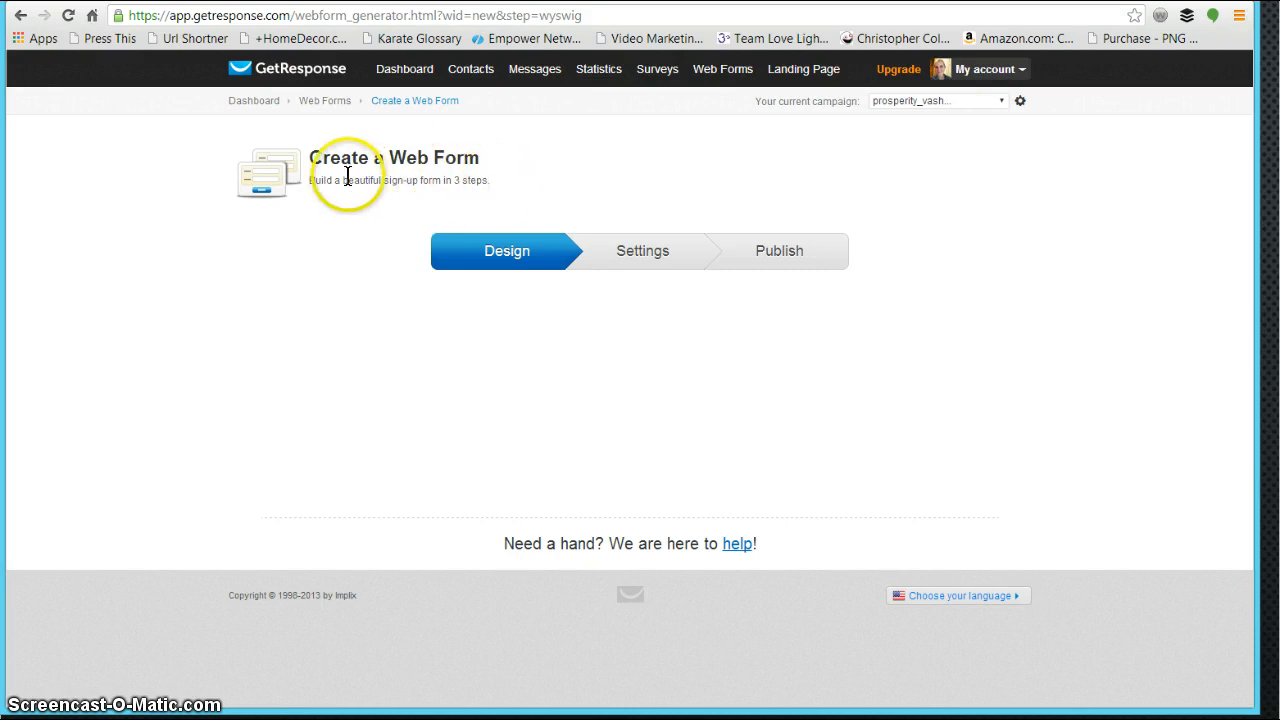
{"action": "left_click", "coordinate": [510, 258]}
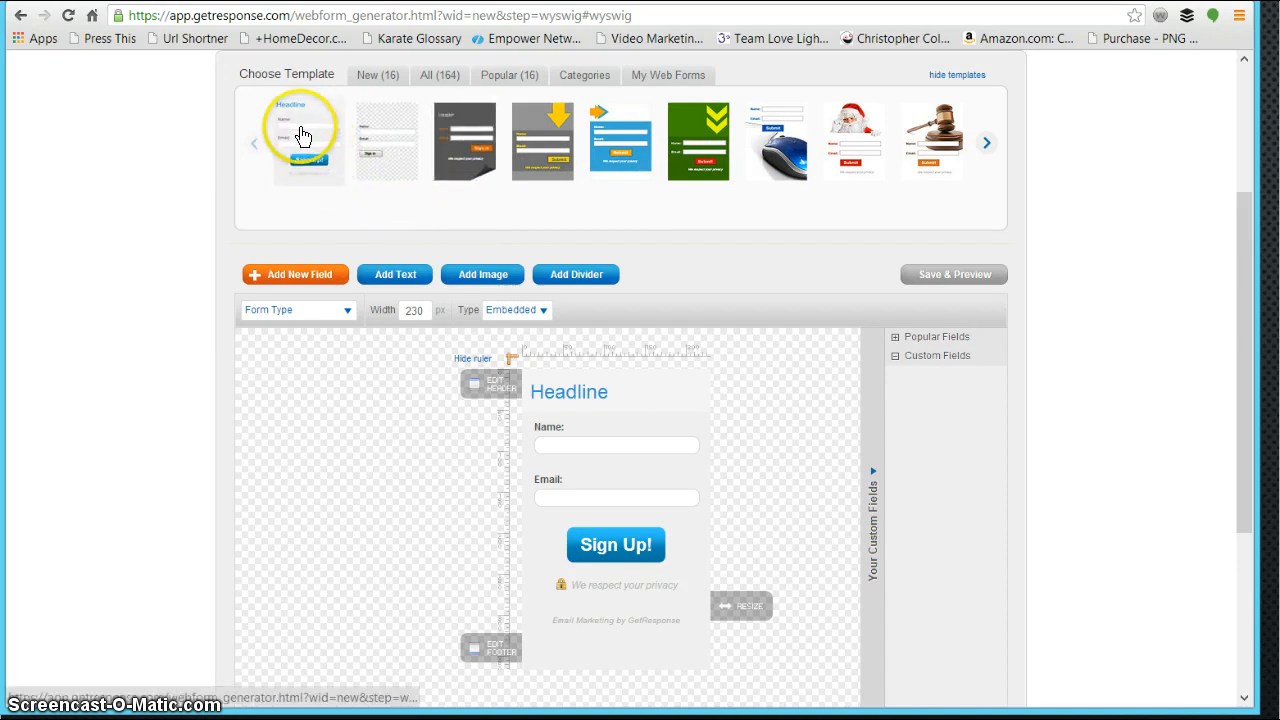
{"action": "left_click", "coordinate": [403, 165]}
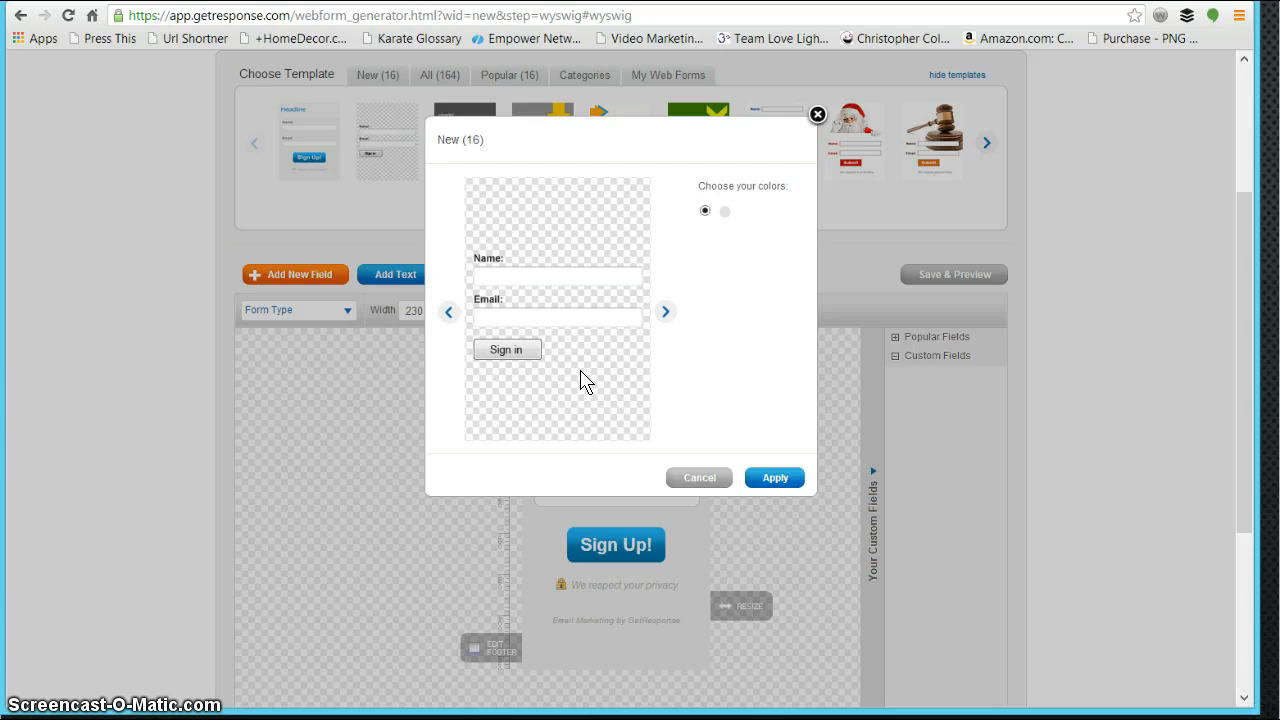
{"action": "left_click", "coordinate": [752, 478]}
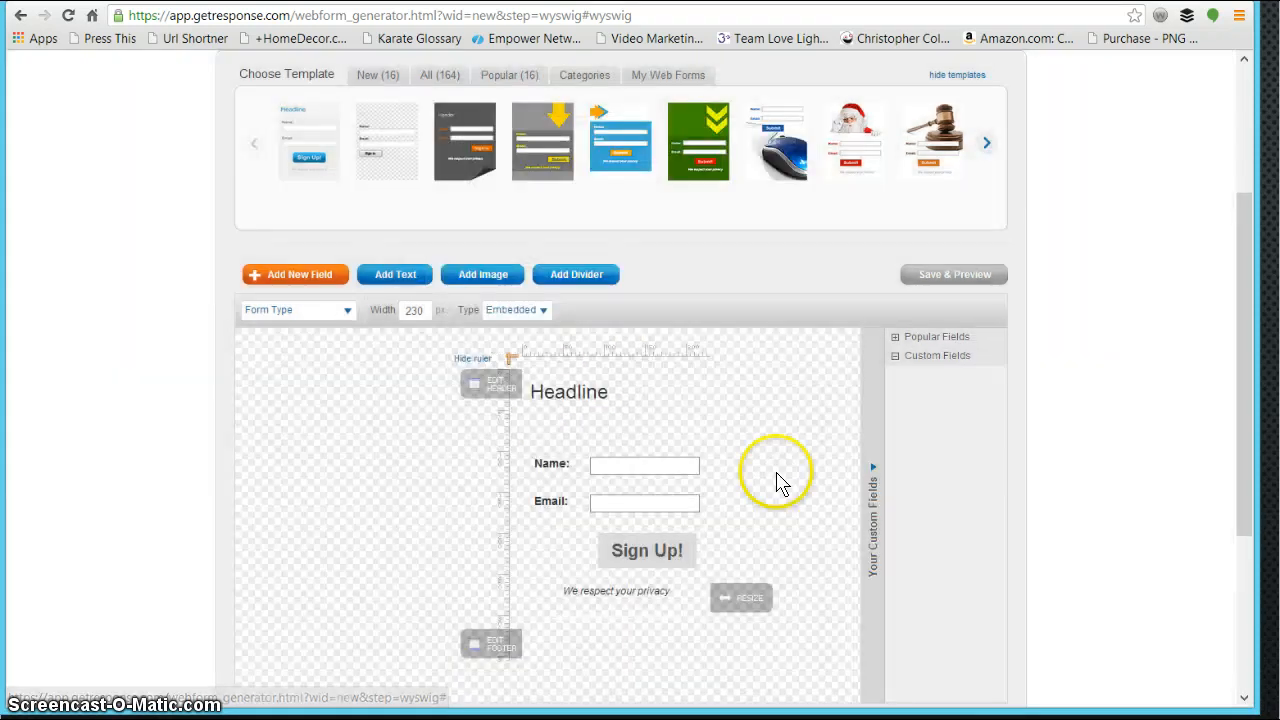
View the HTML code of the form's header and look over the web form design editor.
{"action": "scroll", "coordinate": [612, 498], "scroll_direction": "down", "scroll_amount": 2}
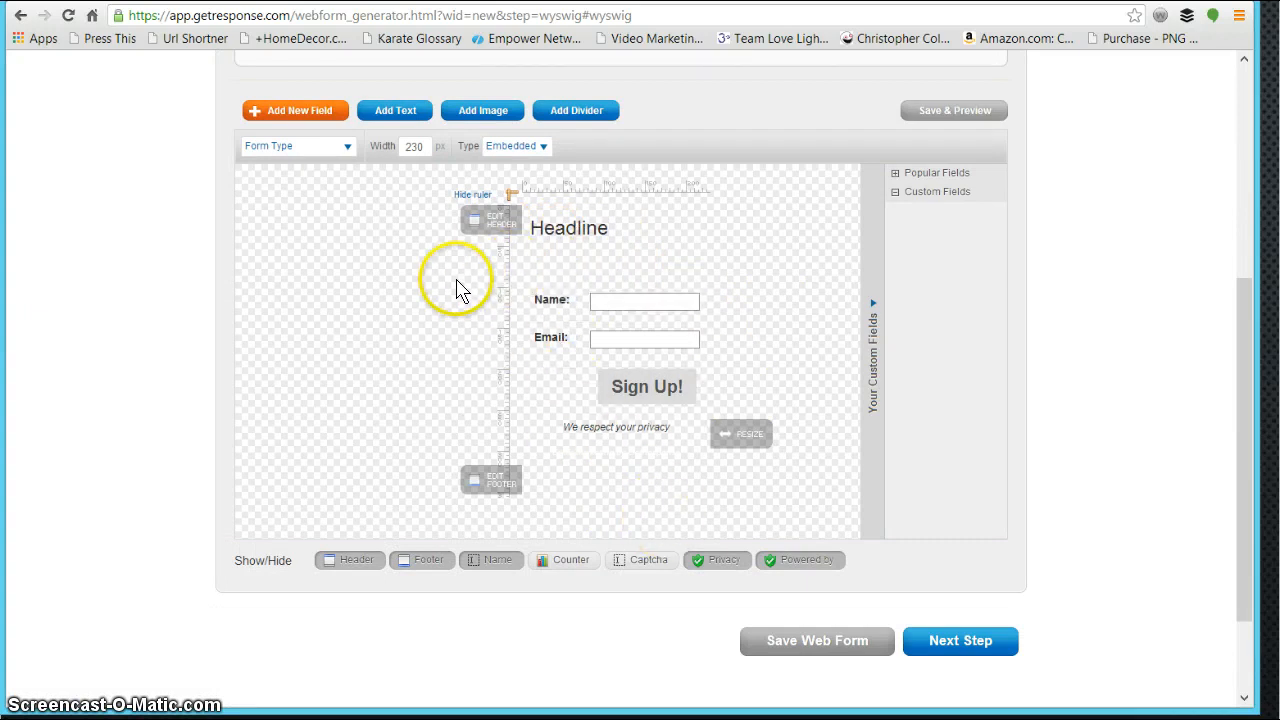
{"action": "left_click", "coordinate": [502, 228]}
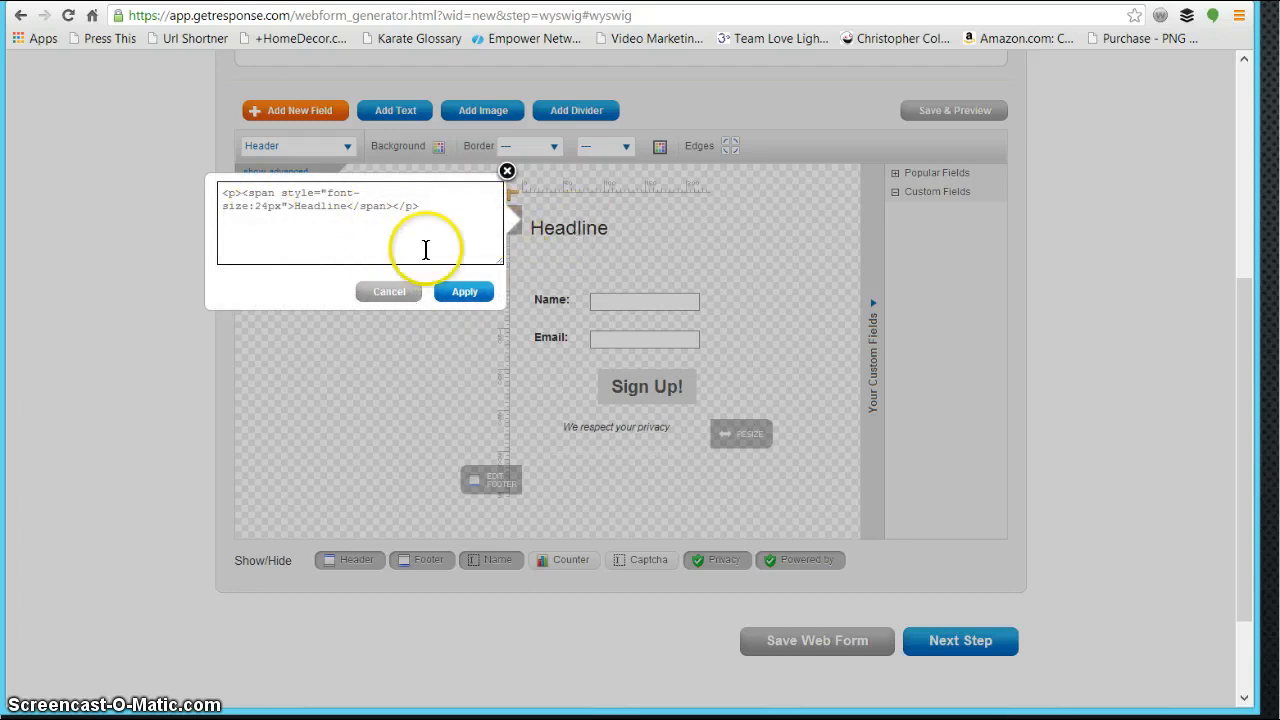
{"action": "left_click", "coordinate": [393, 300]}
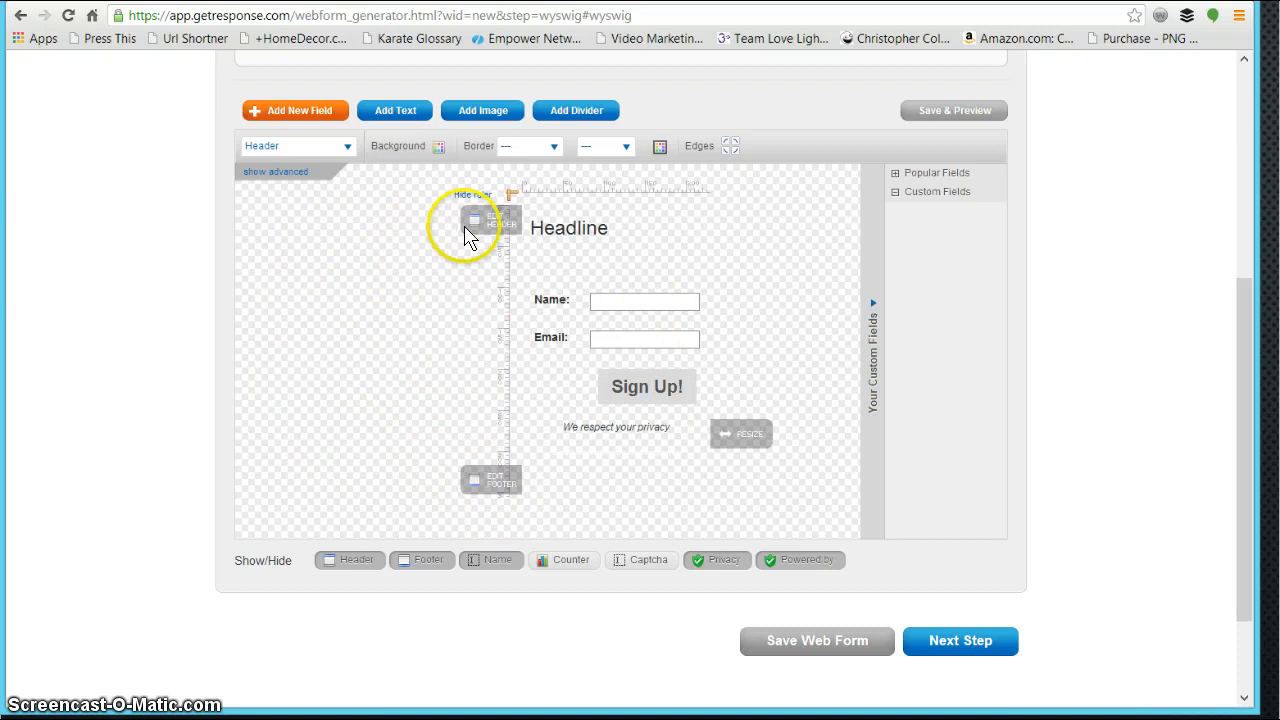
{"action": "scroll", "coordinate": [465, 278], "scroll_direction": "up", "scroll_amount": 3}
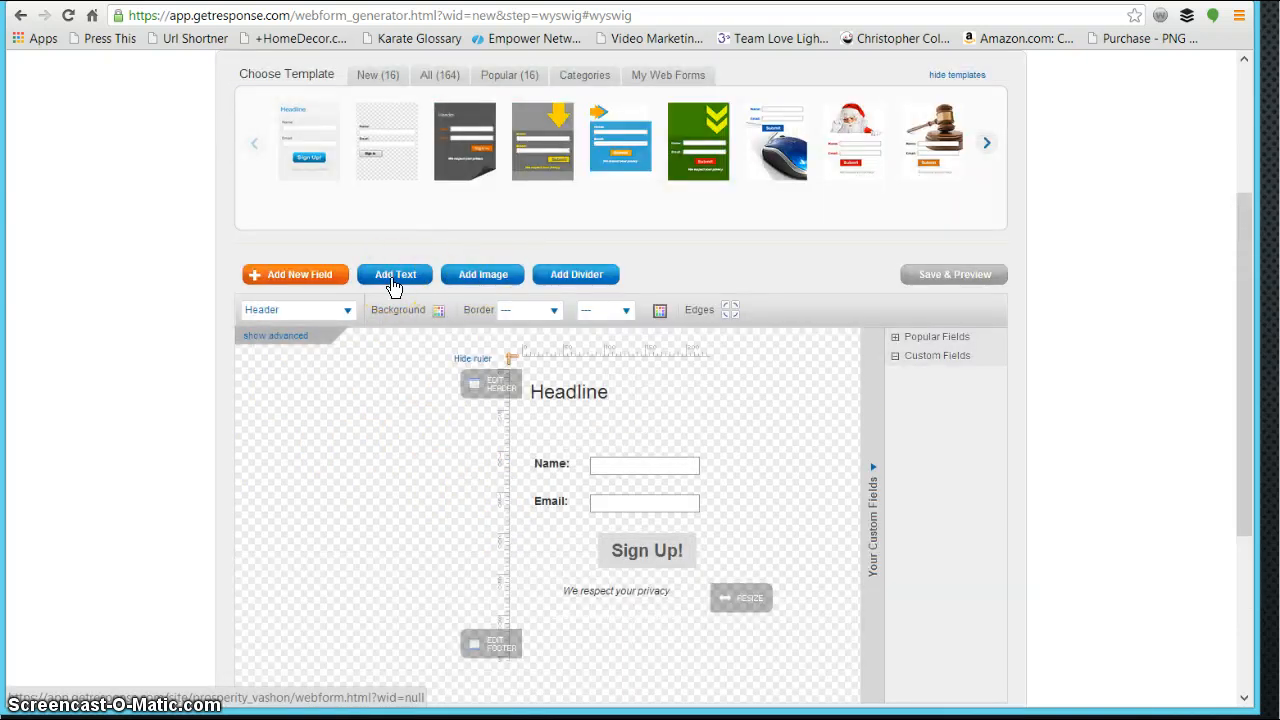
{"action": "scroll", "coordinate": [525, 540], "scroll_direction": "up", "scroll_amount": 3}
{"action": "scroll", "coordinate": [529, 580], "scroll_direction": "down", "scroll_amount": 7}
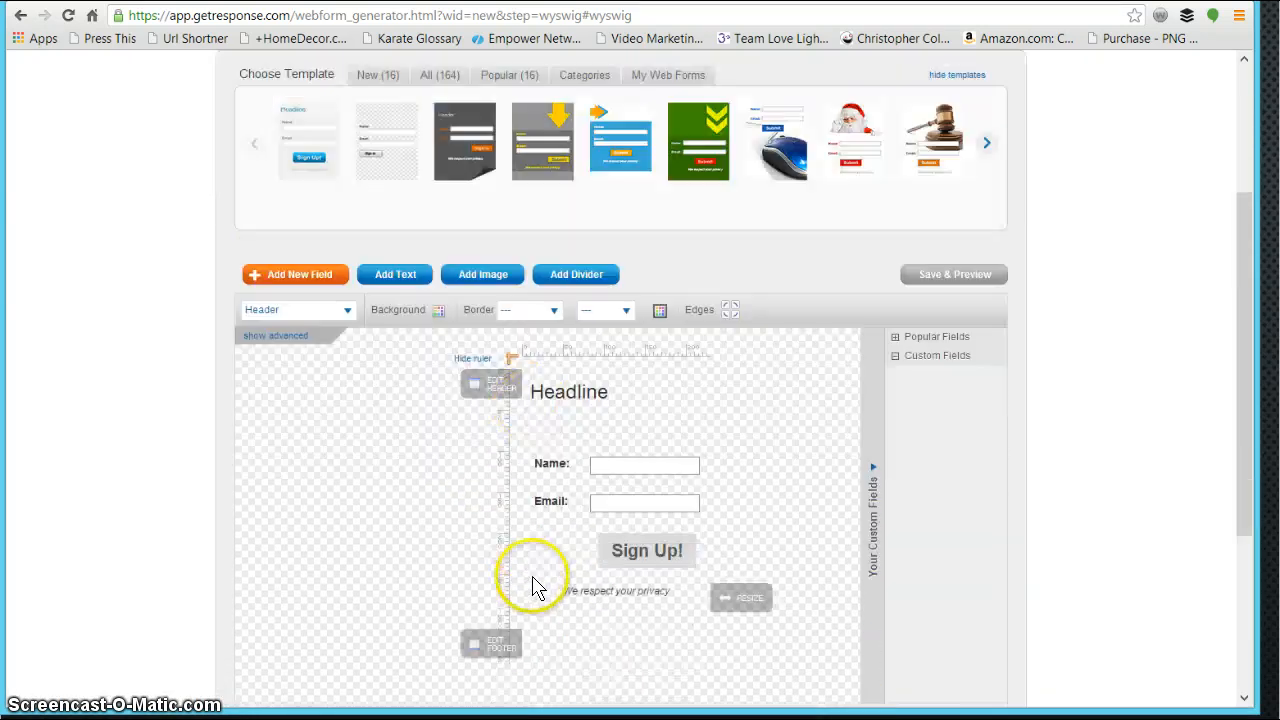
Save the form design, review the web form settings without changing them, and proceed to the Publish stage.
{"action": "left_click", "coordinate": [977, 564]}
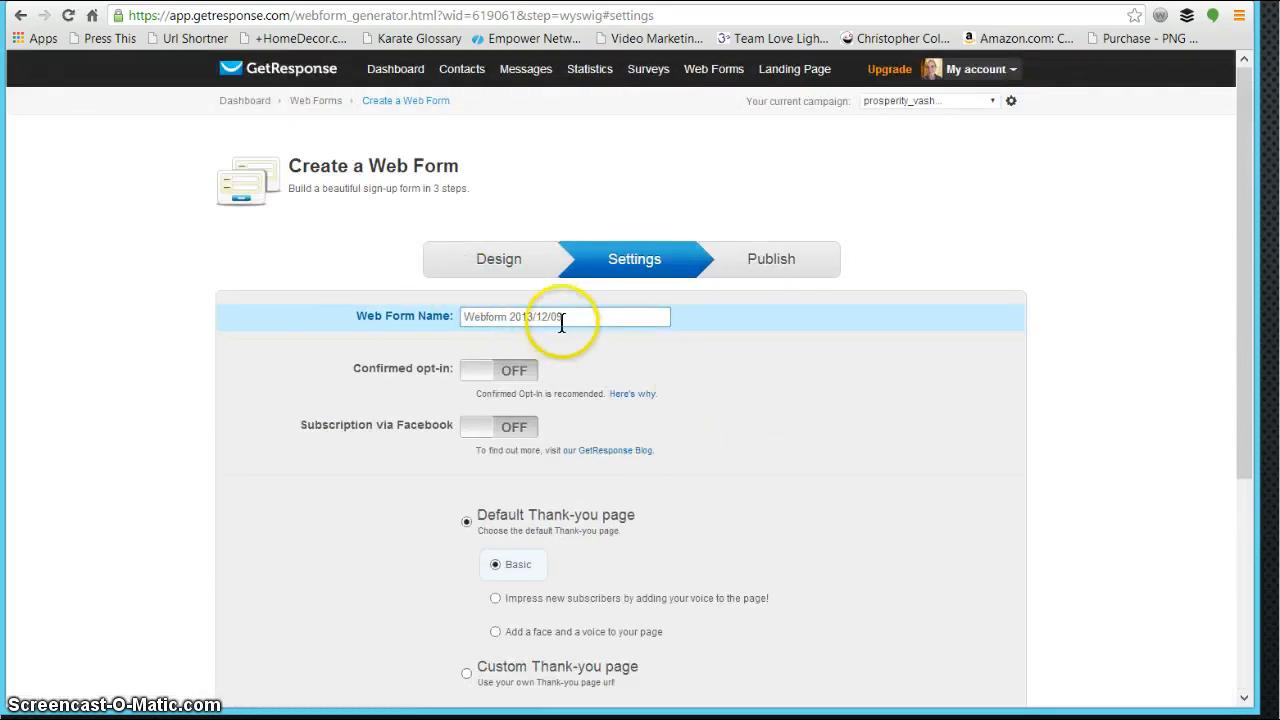
{"action": "scroll", "coordinate": [386, 420], "scroll_direction": "down", "scroll_amount": 3}
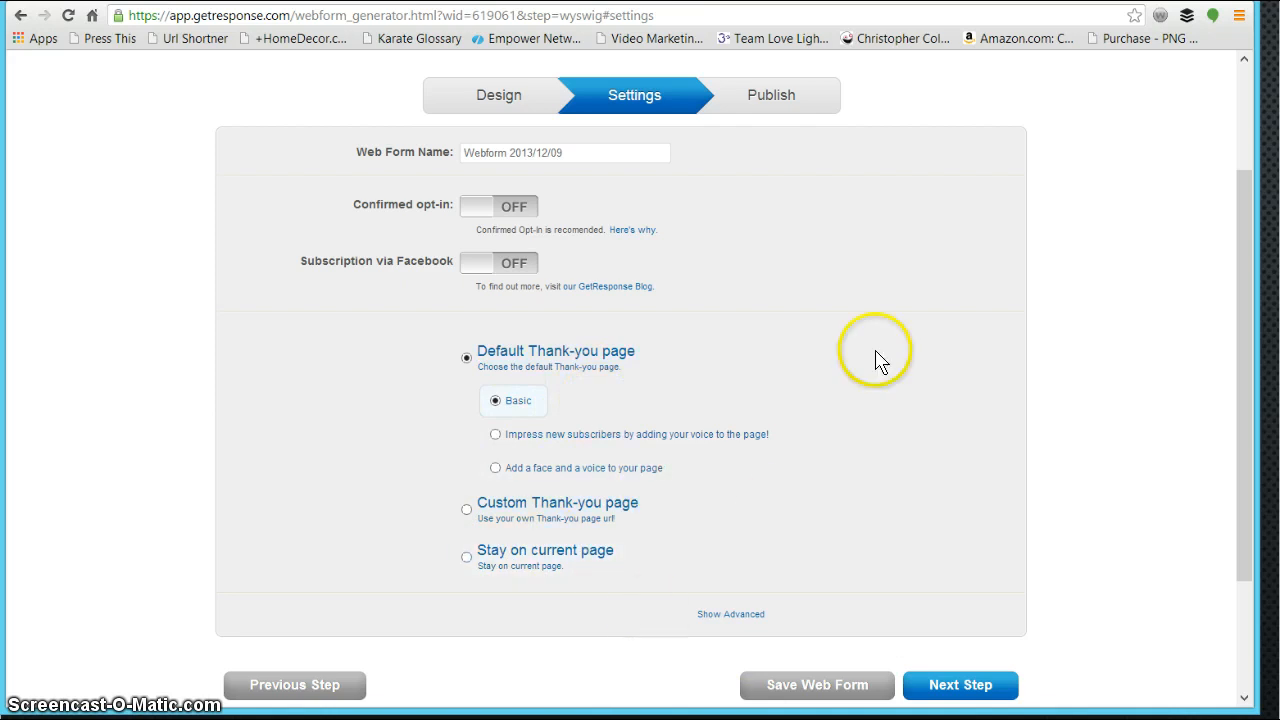
{"action": "left_click", "coordinate": [784, 104]}
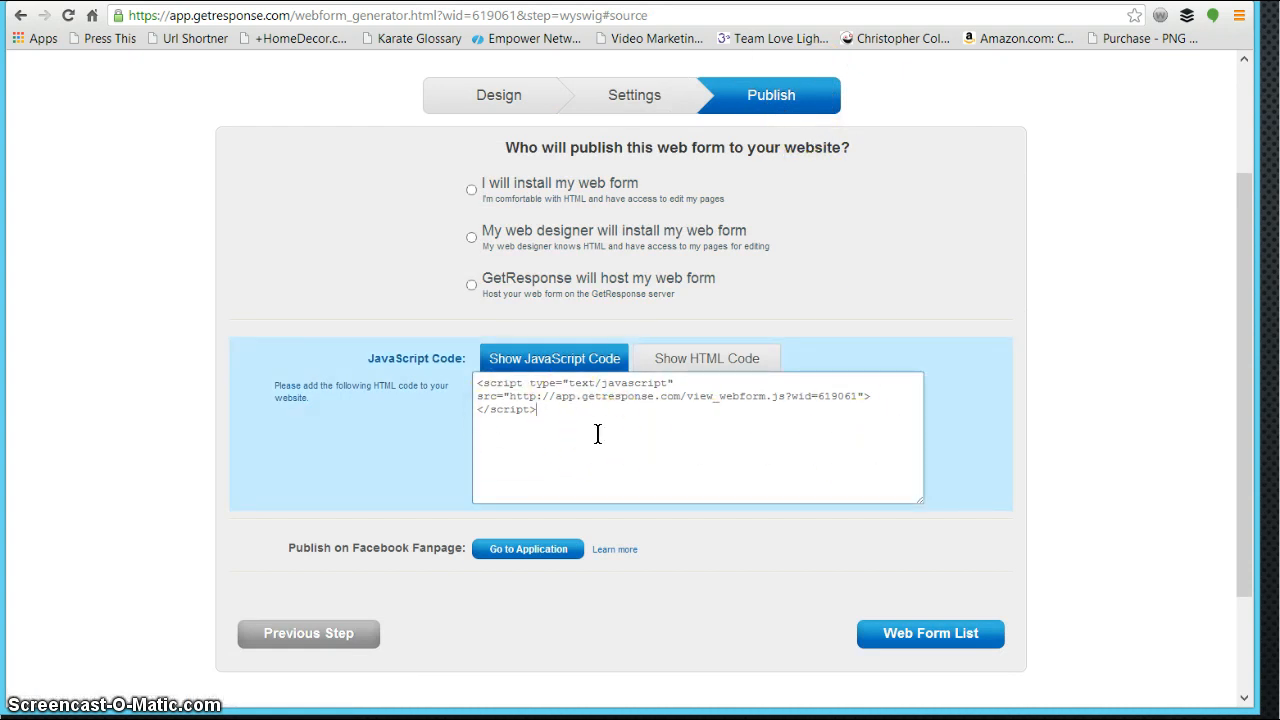
Select the web form's entire JavaScript embed code.
{"action": "left_click", "coordinate": [563, 425]}
{"action": "left_click_drag", "start_coordinate": [571, 414], "coordinate": [481, 384]}
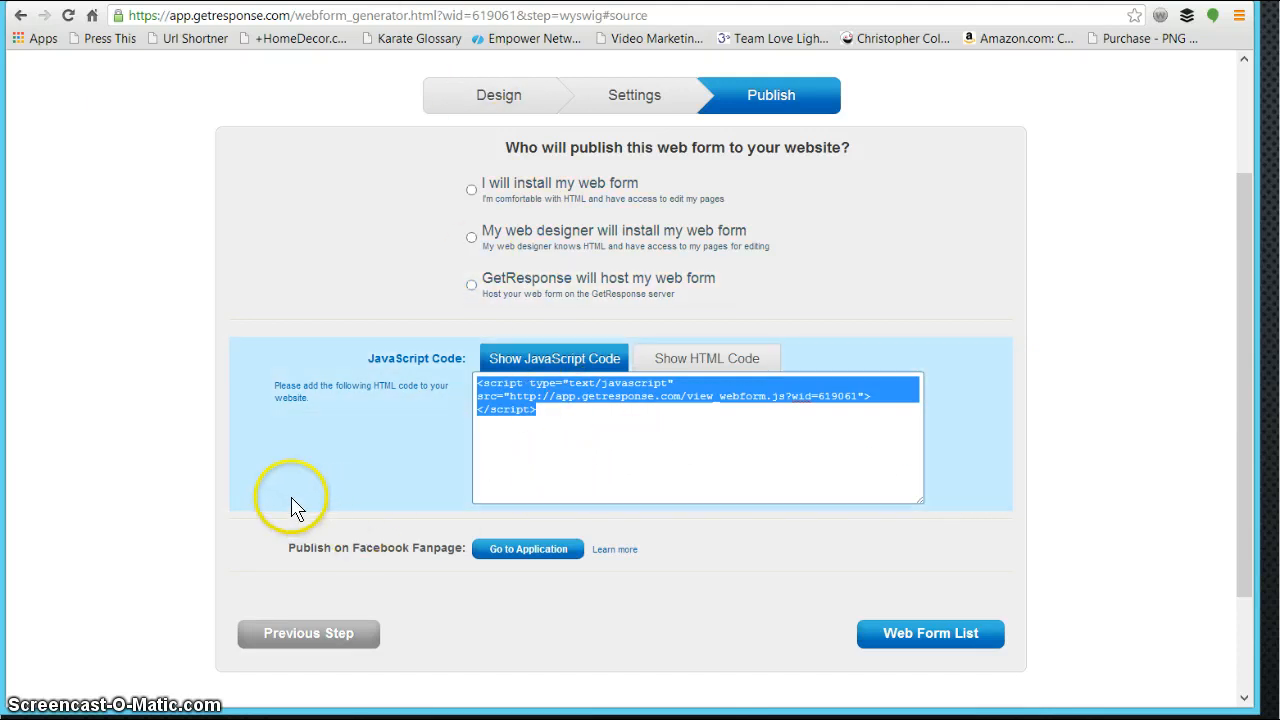
{"action": "scroll", "coordinate": [250, 533], "scroll_direction": "up", "scroll_amount": 2}
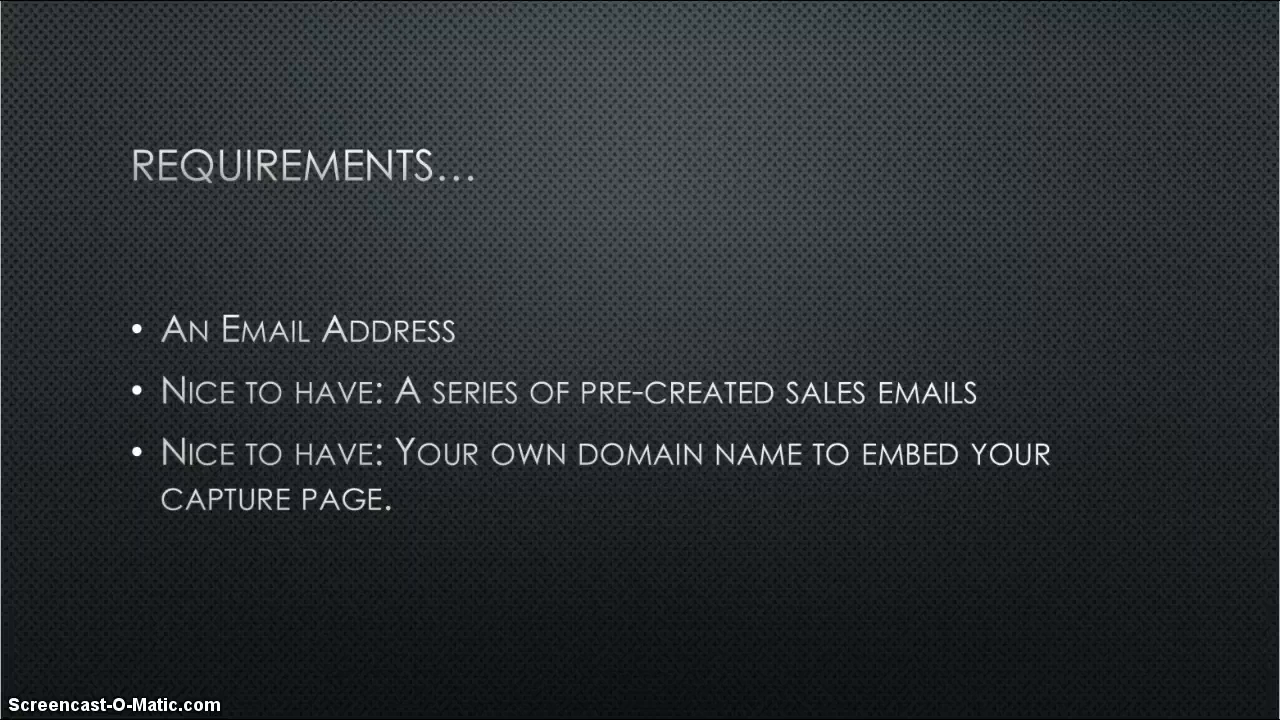
{"action": "key", "text": "Right"}
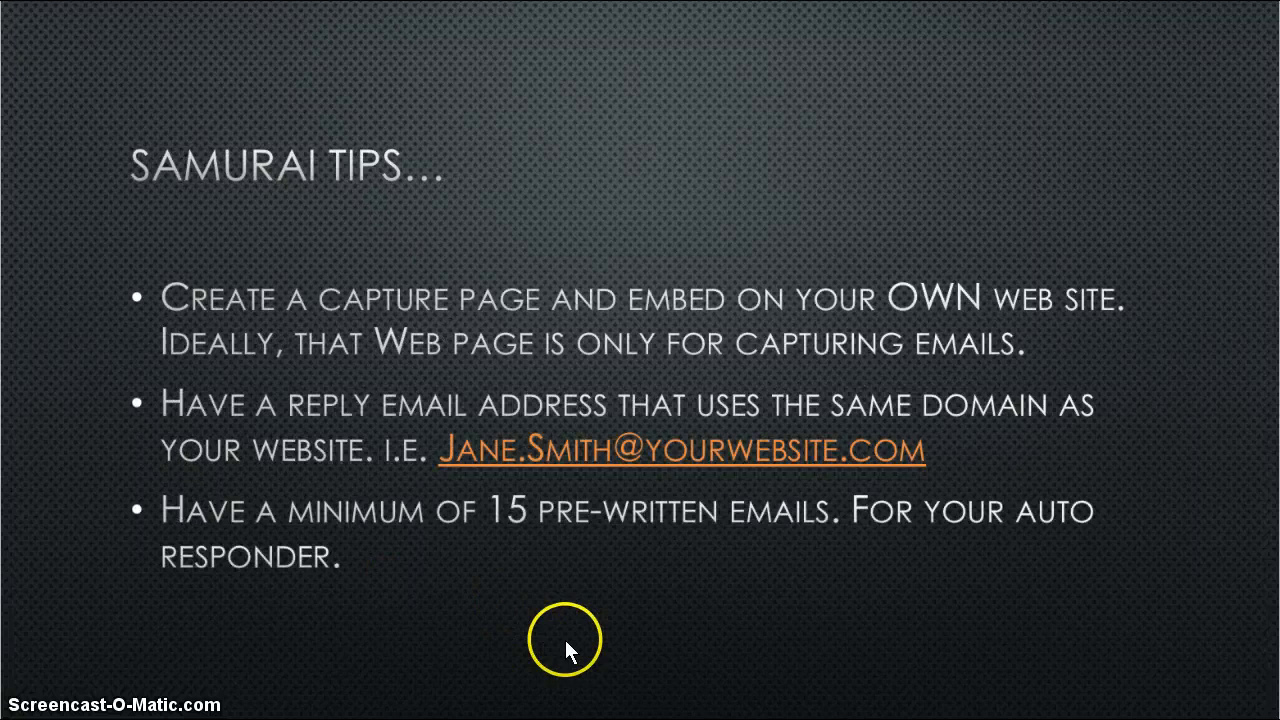